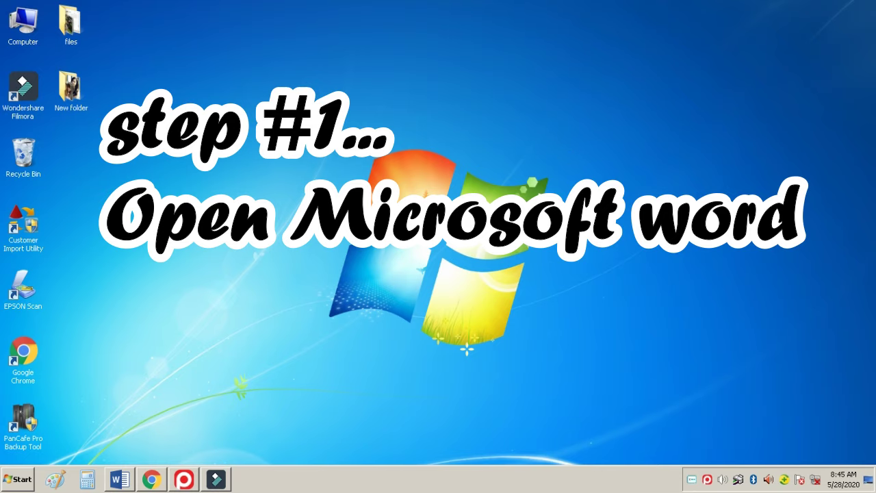
Launch Word 2016 in a maximized window and create a blank document.
left_click(18, 480)
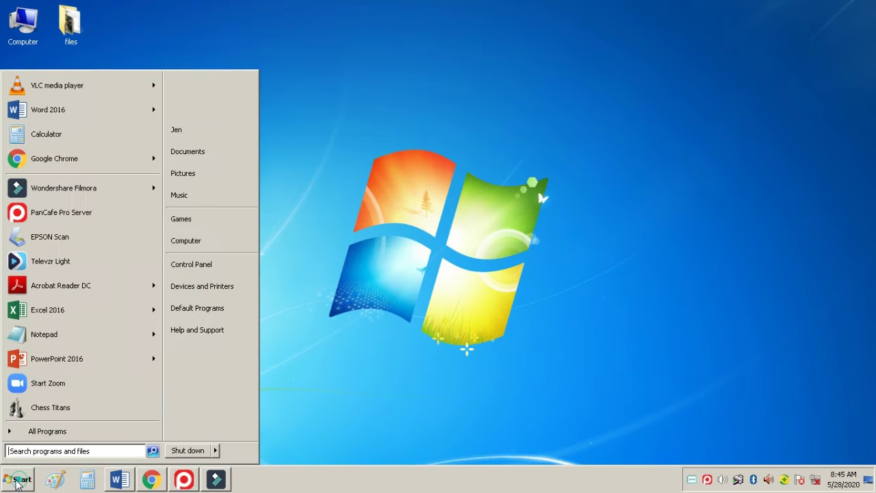
left_click(84, 111)
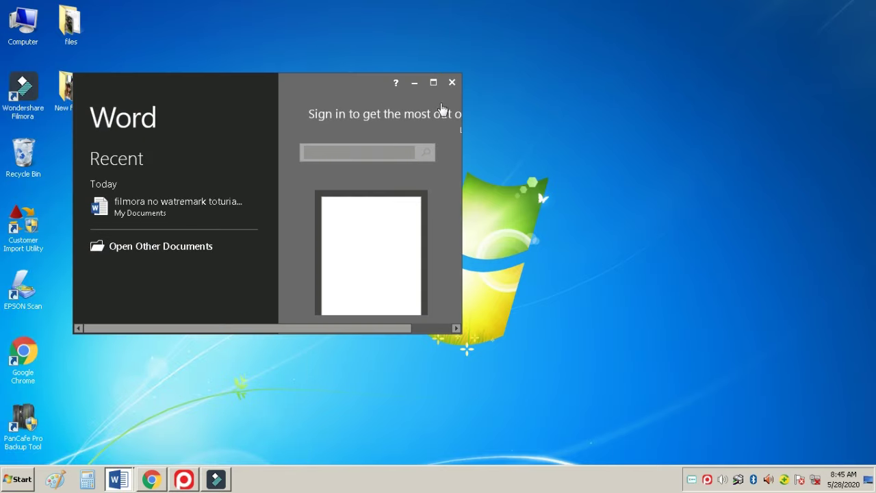
left_click(438, 85)
left_click(376, 145)
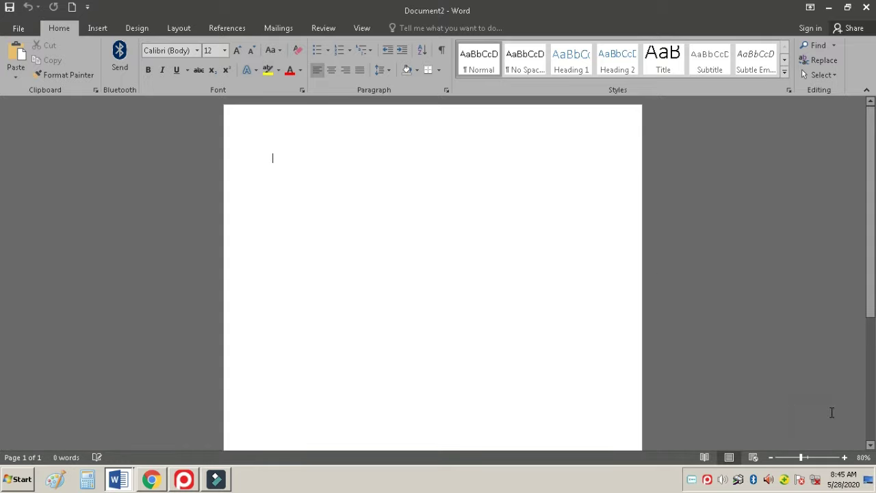
Open New folder on the desktop and copy all the images in it.
left_click(872, 479)
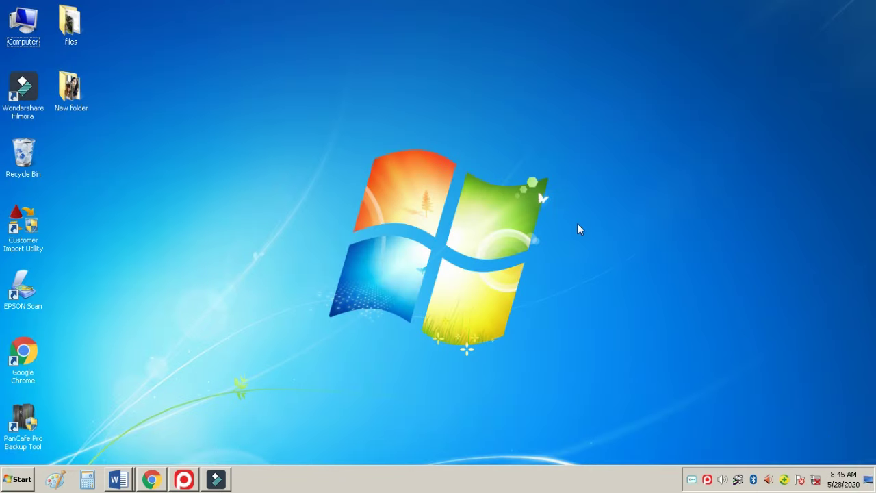
left_click(75, 95)
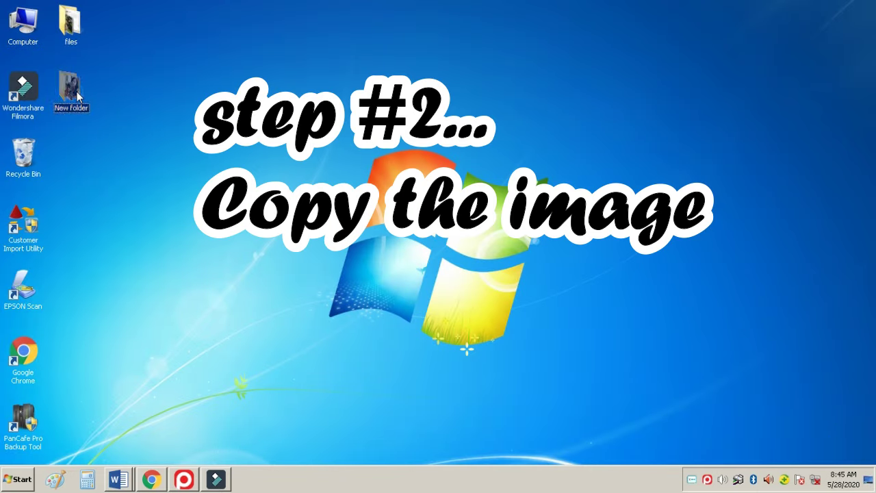
double_click(77, 96)
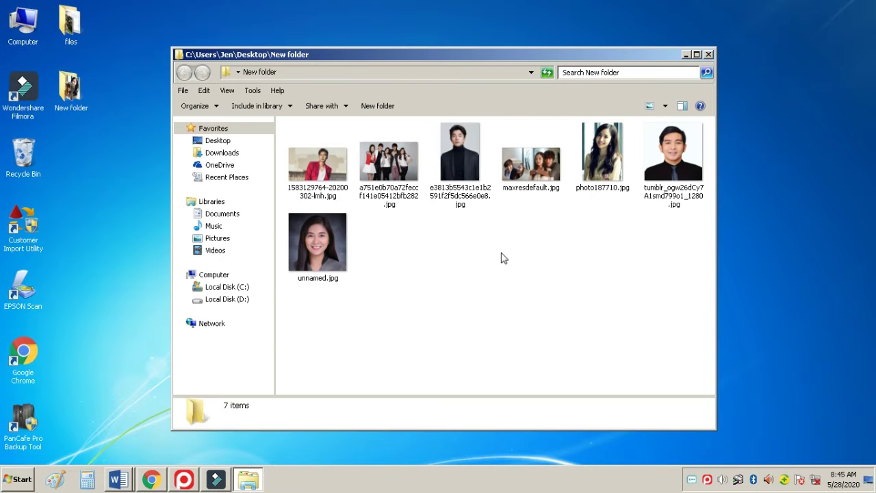
left_click(212, 106)
left_click(233, 184)
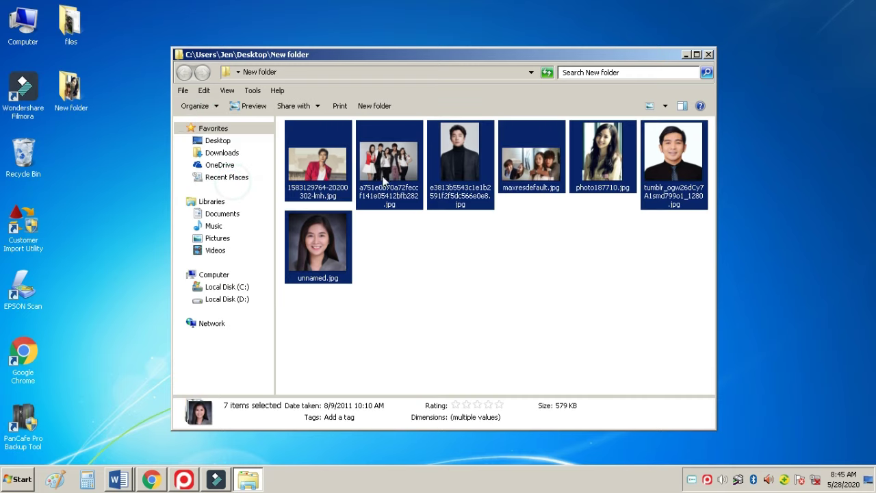
right_click(472, 163)
left_click(503, 391)
Switch to Word and paste the copied images into the blank document.
left_click(118, 480)
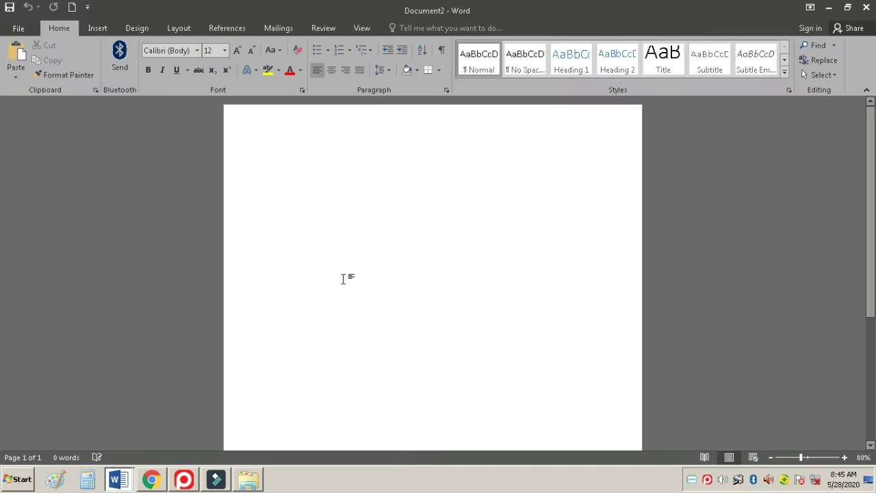
right_click(474, 179)
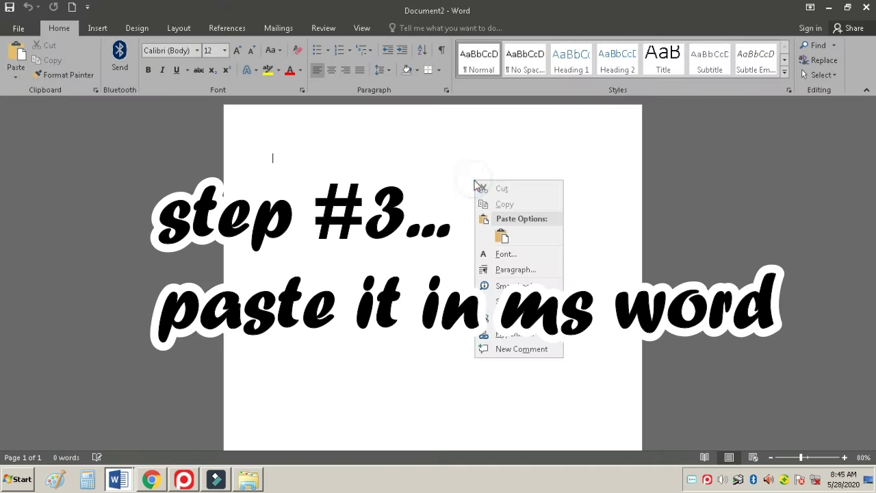
left_click(505, 240)
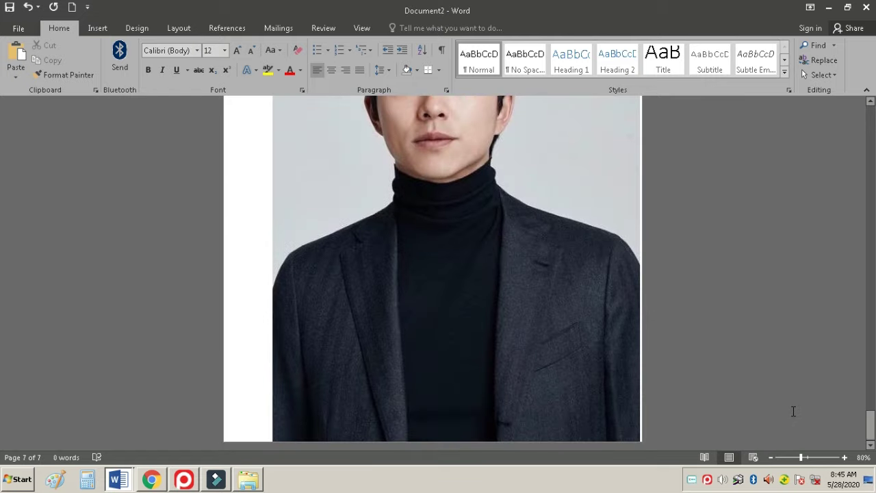
Close the image folder's window and return to the Word document Document1 with the pasted portraits.
left_click(827, 8)
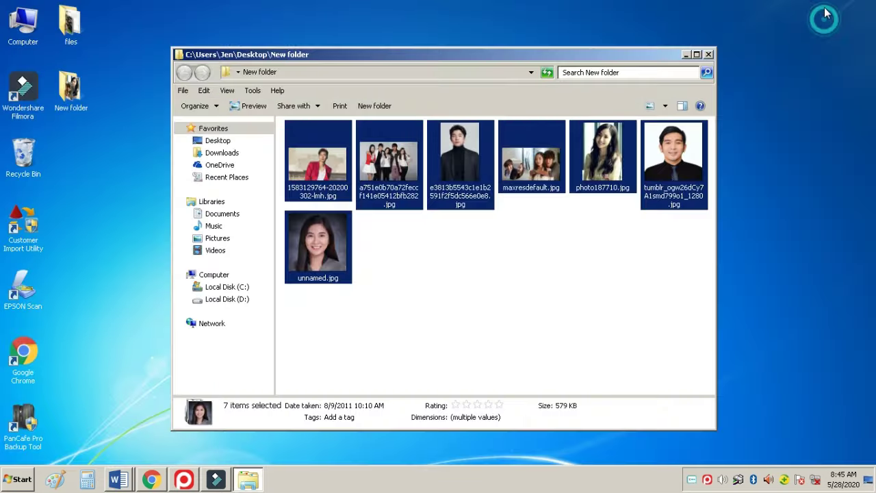
left_click(709, 54)
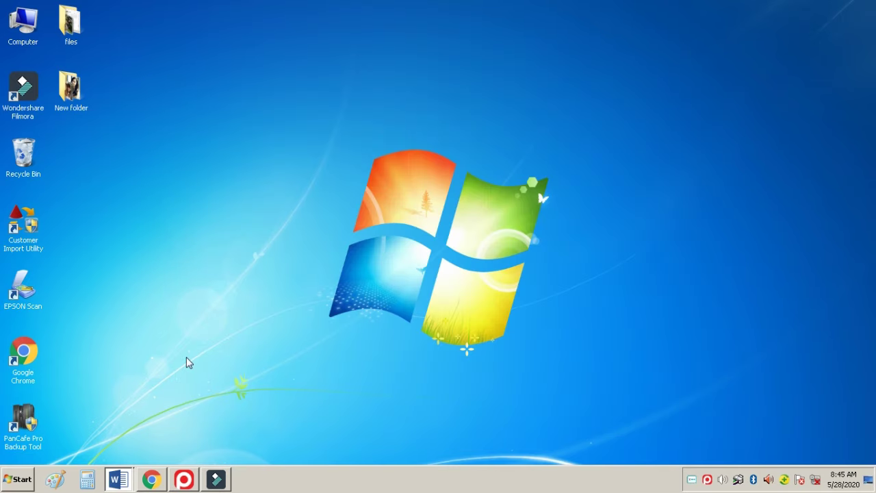
left_click(117, 479)
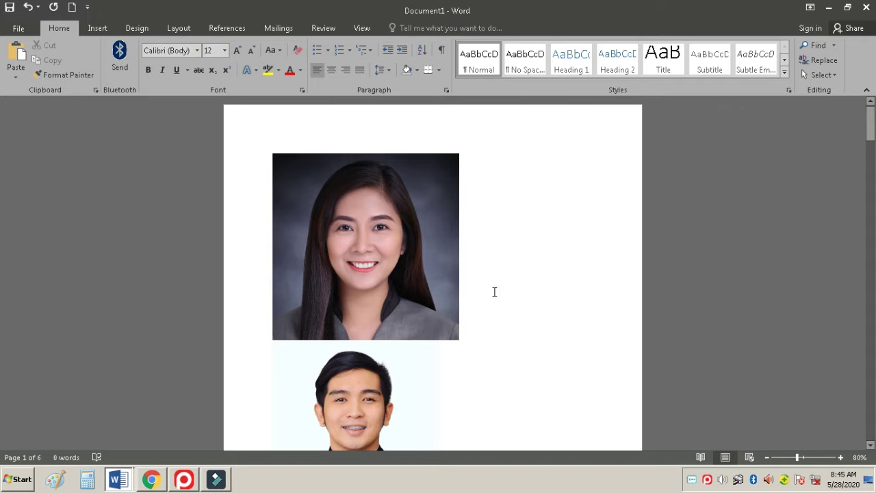
In the woman's portrait's Size and Position settings, turn off Lock aspect ratio and Relative to original picture size.
left_click(493, 290)
left_click(412, 186)
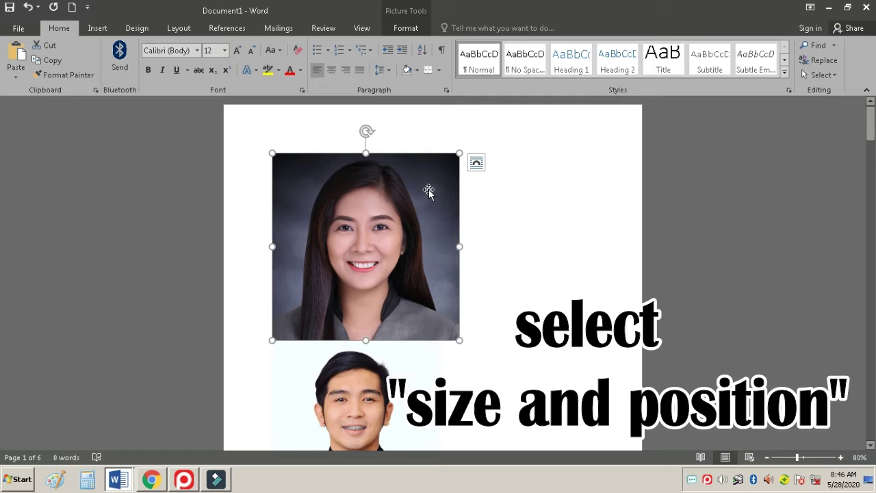
right_click(429, 192)
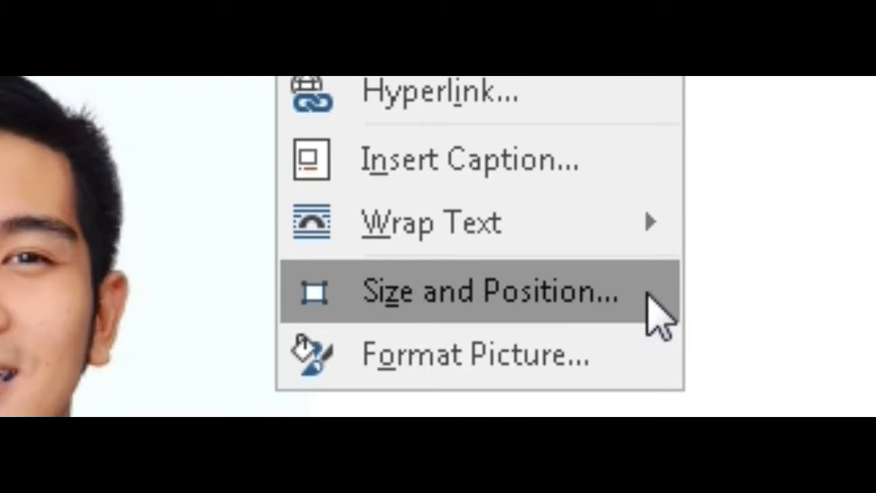
left_click(647, 294)
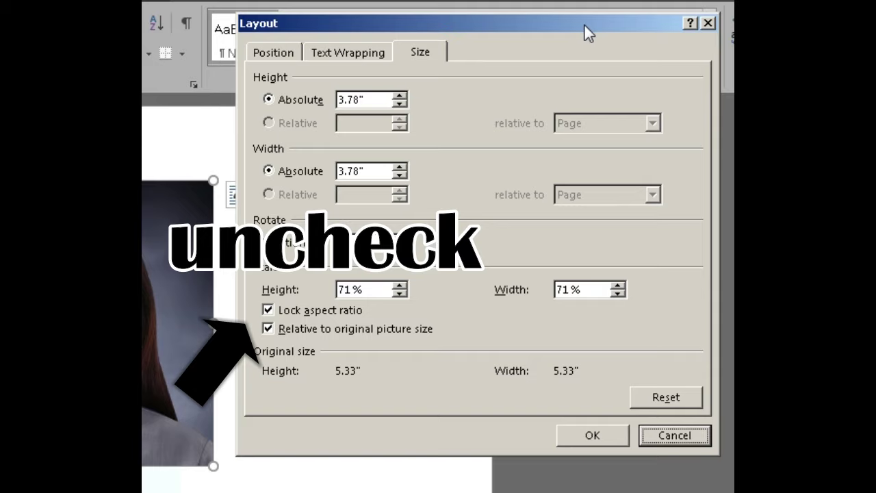
left_click(298, 311)
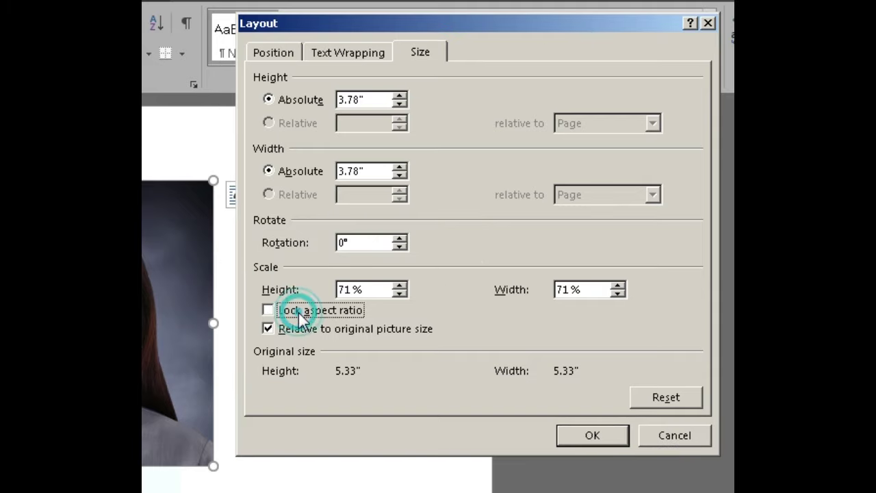
left_click(302, 334)
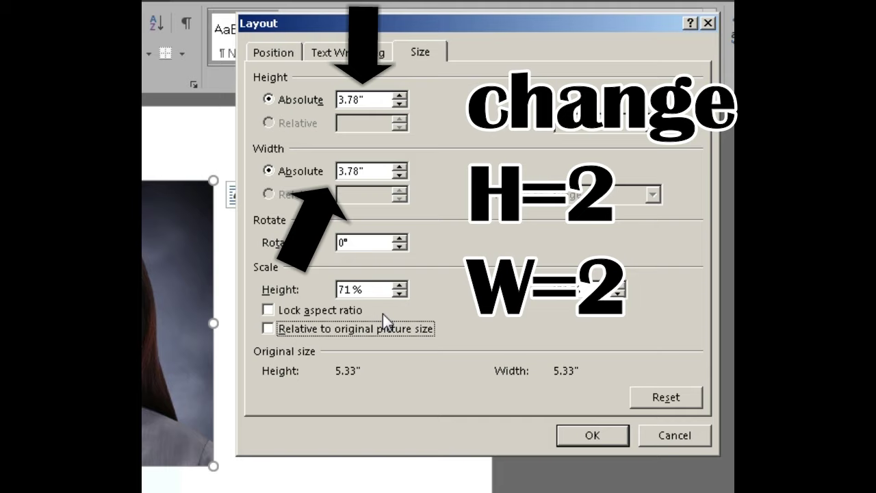
Set the woman's portrait to an absolute height of 2" and width of 2", and apply the new size.
left_click(360, 101)
key("BackSpace")
key("BackSpace")
key("BackSpace")
key("BackSpace")
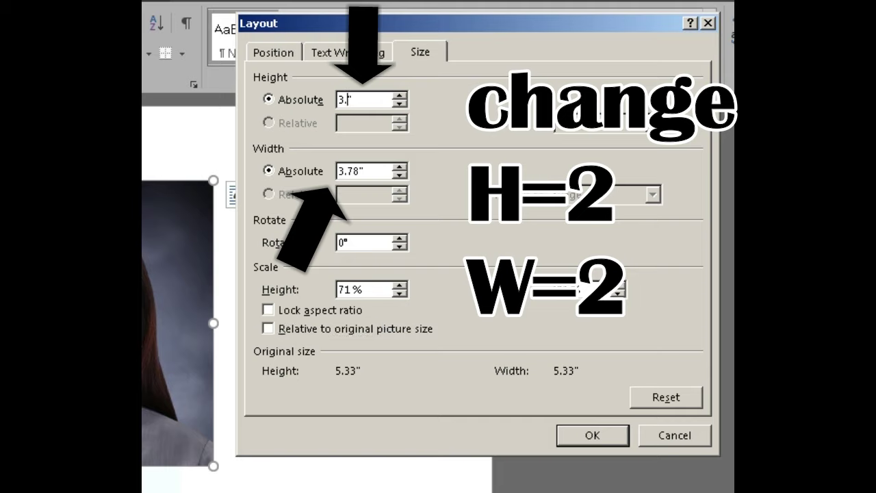
type("2")
left_click(361, 170)
key("BackSpace")
key("BackSpace")
key("BackSpace")
key("BackSpace")
type("2")
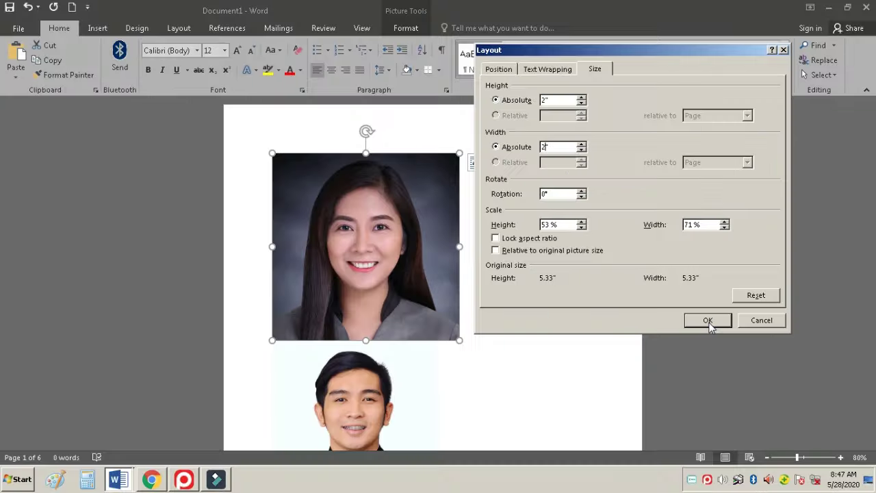
left_click(592, 435)
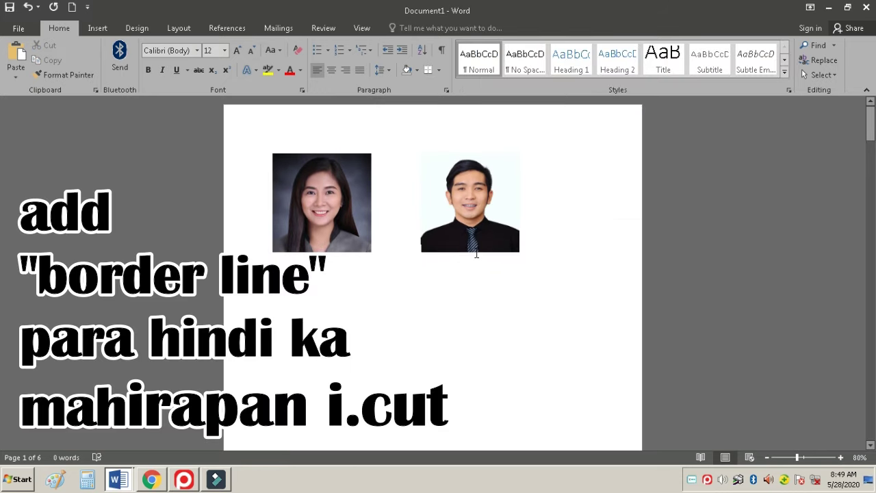
Open the picture formatting options for the man's portrait and give it a solid border line.
left_click(491, 238)
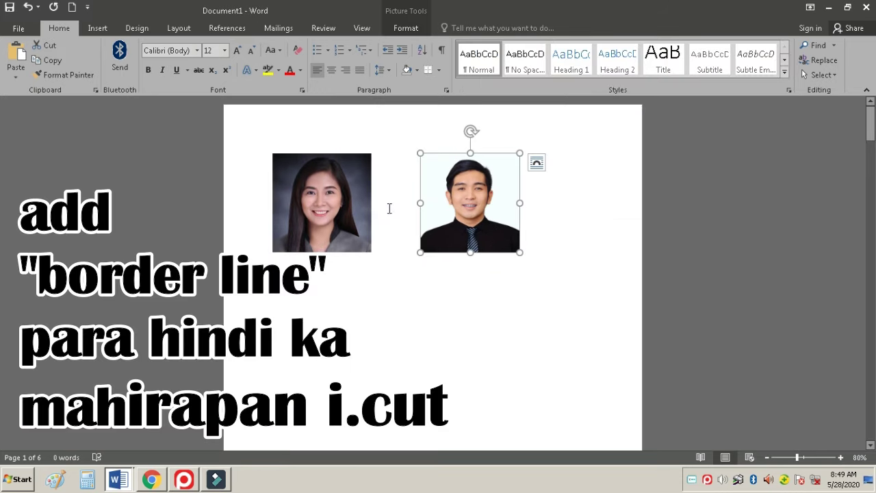
right_click(501, 237)
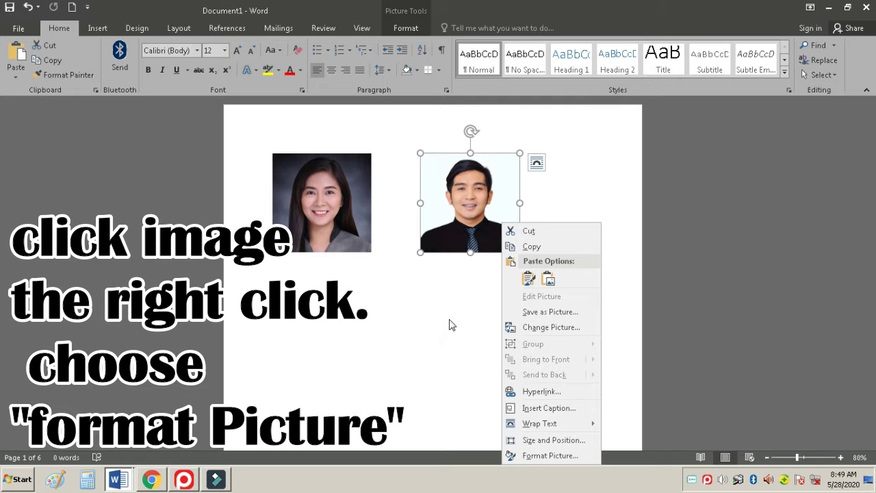
left_click(590, 456)
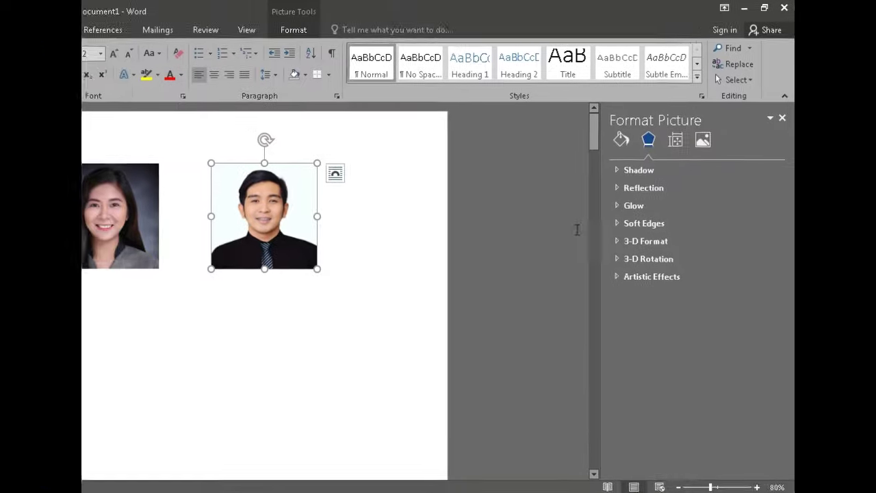
left_click(702, 140)
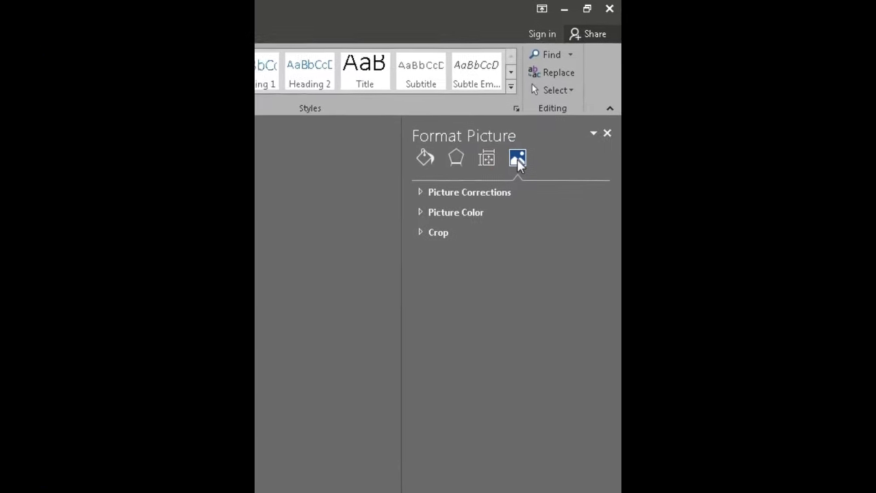
left_click(456, 158)
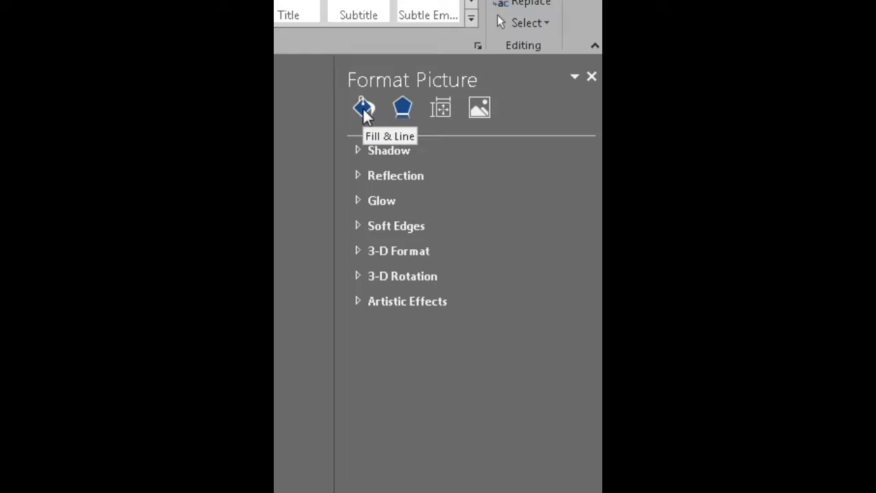
left_click(366, 115)
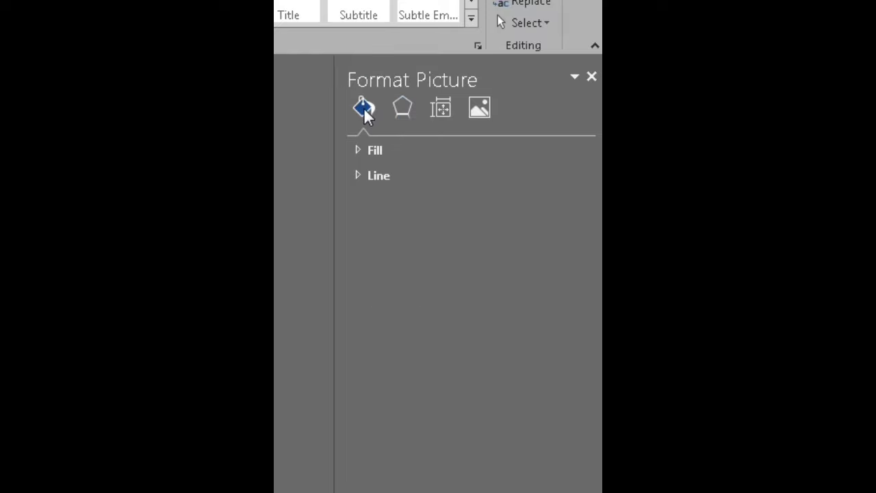
left_click(448, 178)
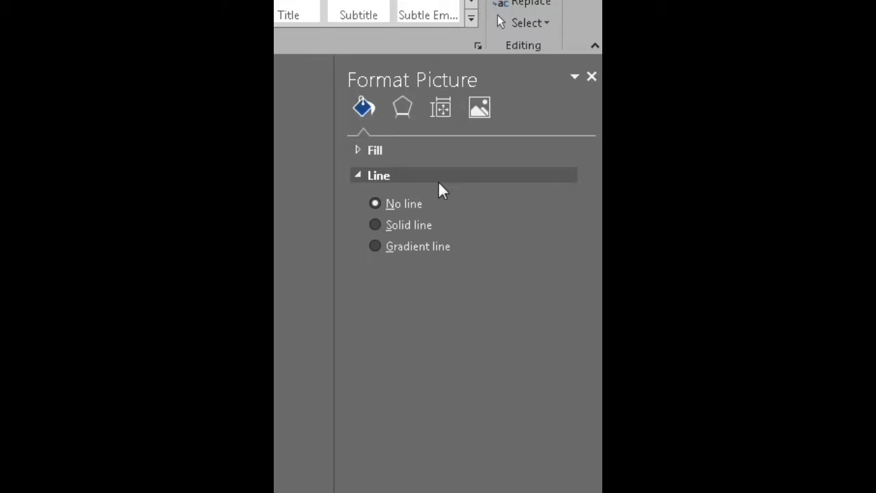
left_click(432, 227)
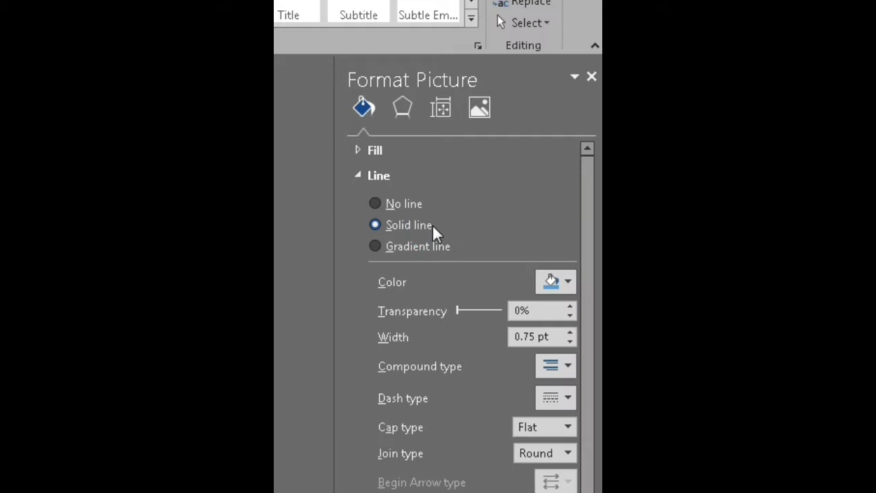
Make the man's portrait border black with a width of 0.25 pt, and close the picture formatting options.
left_click(568, 282)
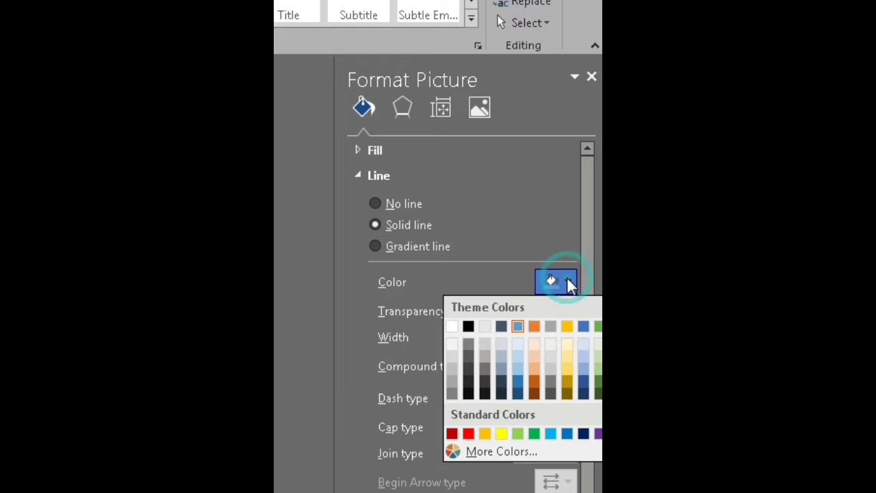
left_click(467, 326)
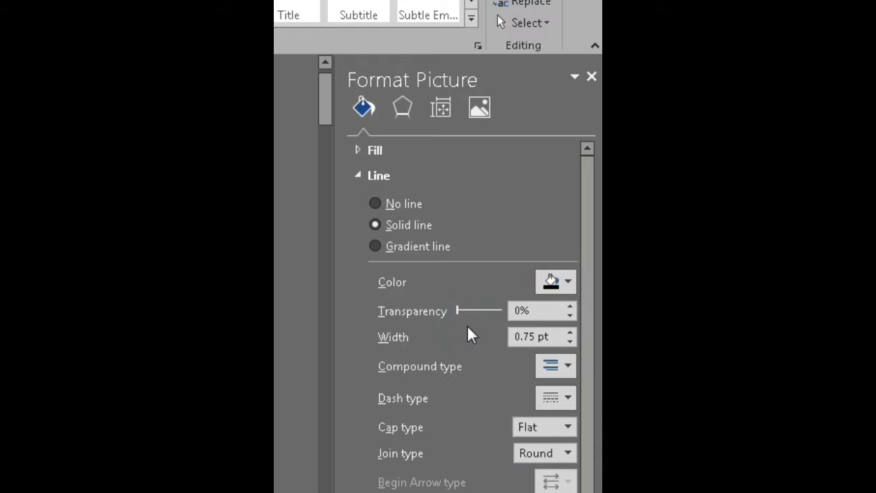
left_click(570, 341)
left_click(570, 341)
left_click(570, 341)
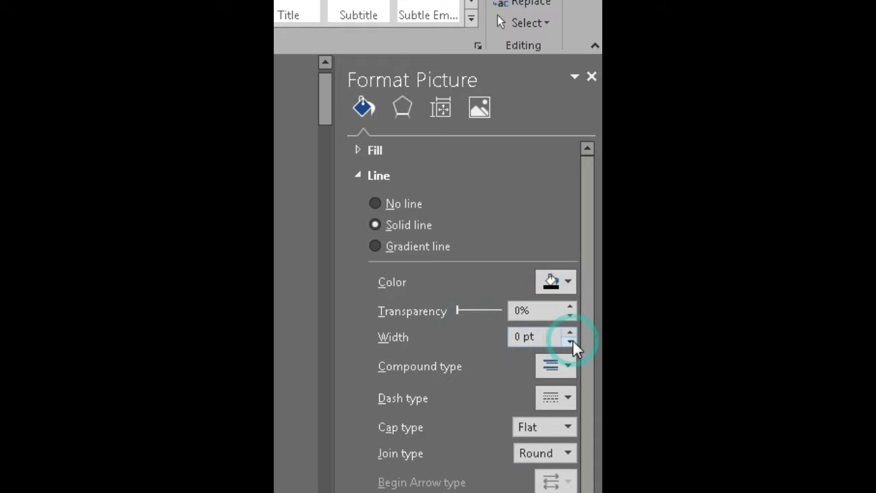
left_click(572, 333)
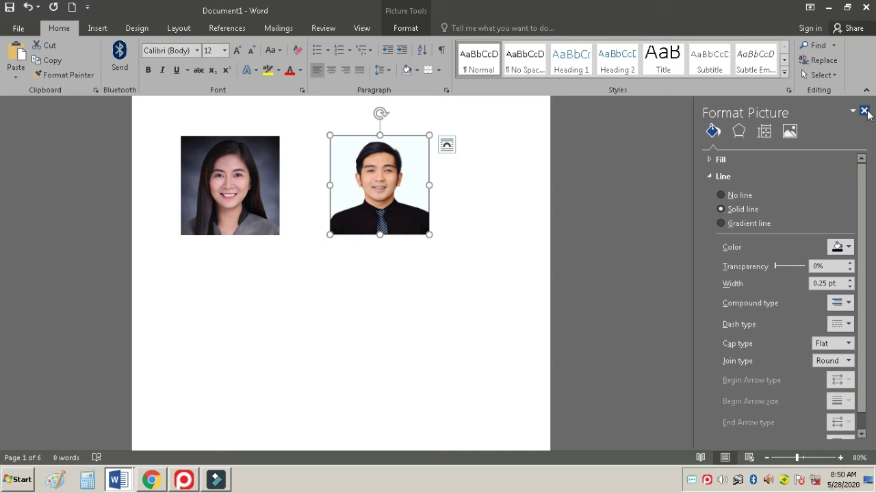
left_click(592, 76)
left_click(583, 189)
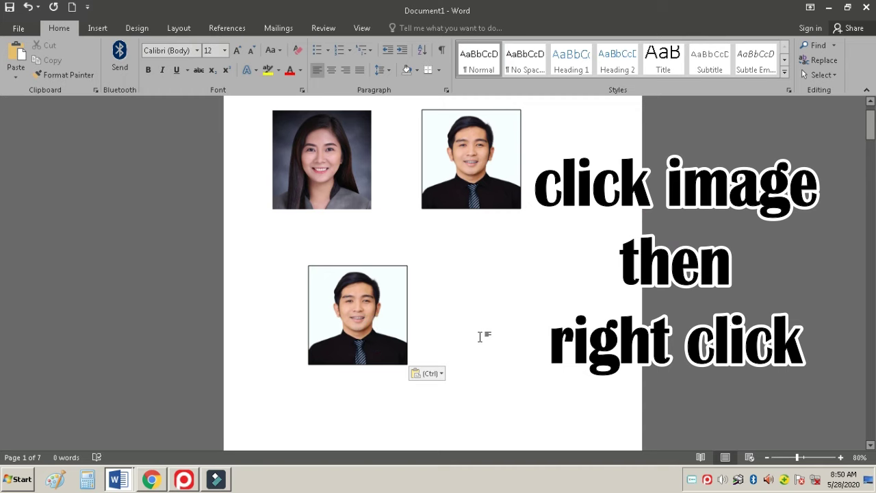
scroll(484, 329, "down", 2)
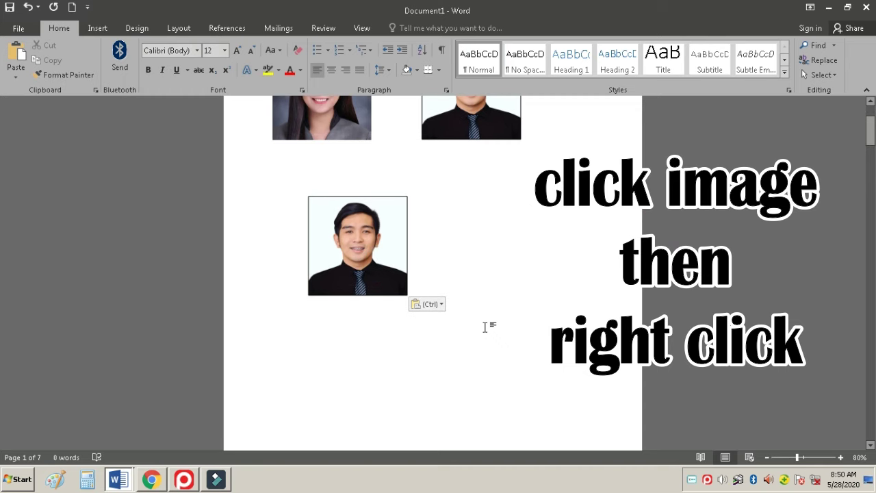
Resize the man's portrait copy in the second row to an absolute height of 1" and width of 1".
left_click(394, 236)
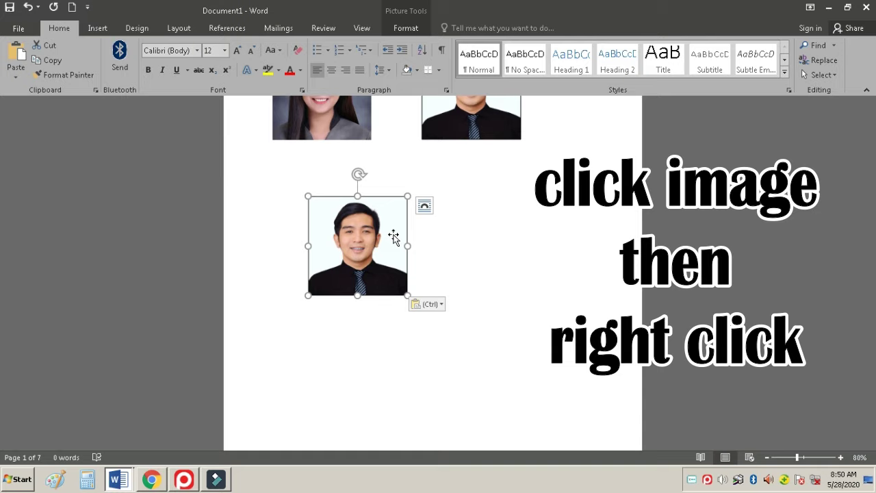
right_click(393, 236)
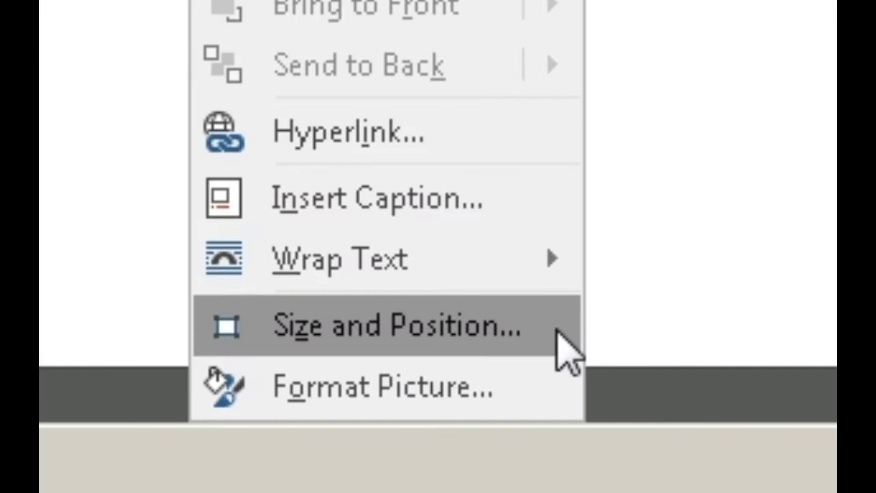
left_click(558, 328)
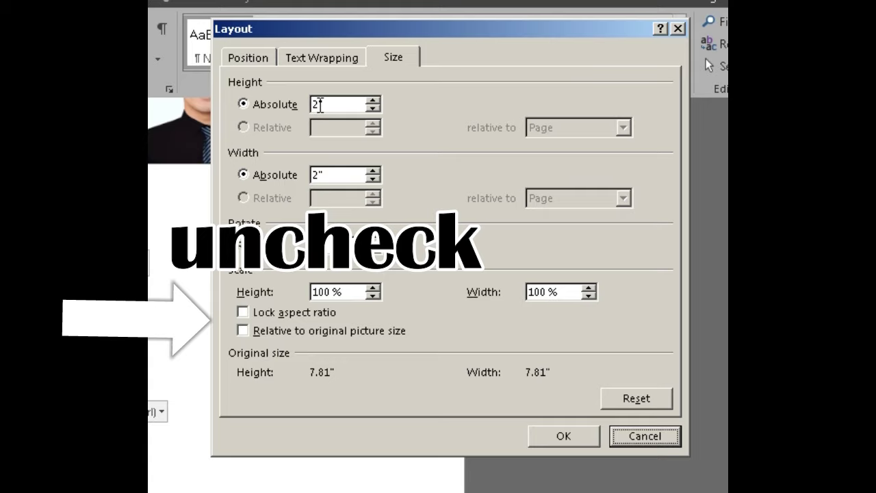
left_click(317, 106)
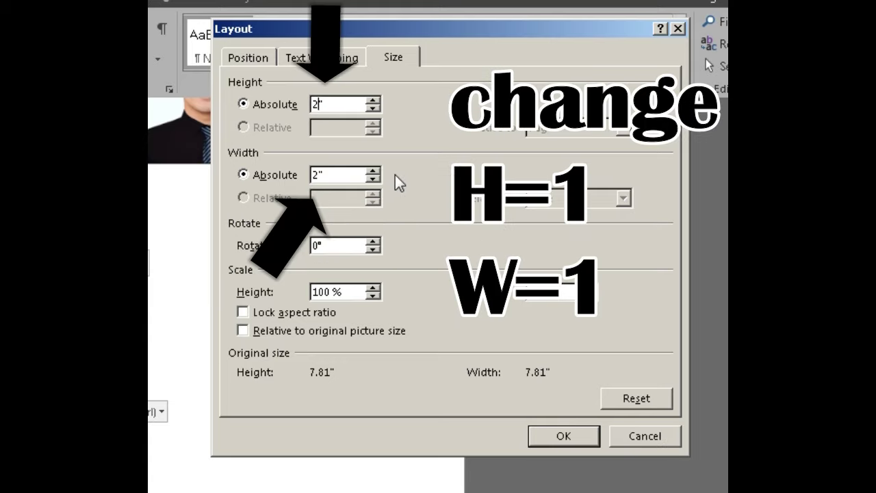
key("BackSpace")
type("1")
left_click(319, 174)
key("BackSpace")
type("1")
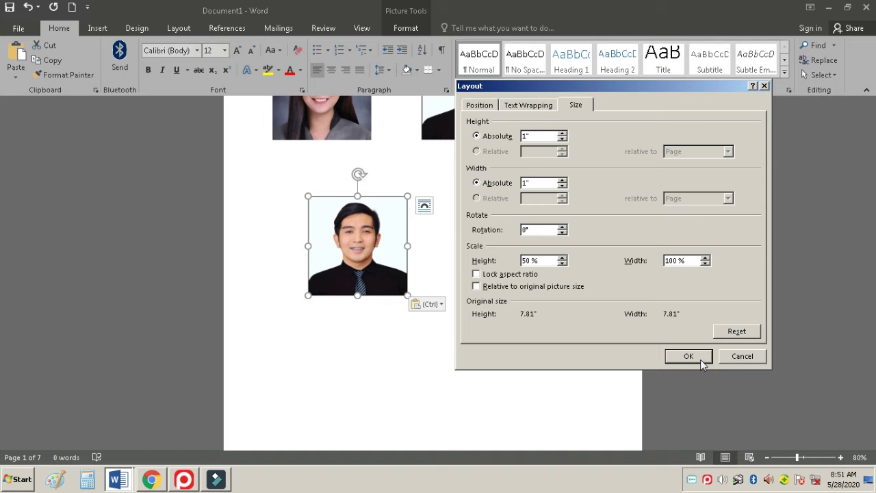
left_click(538, 438)
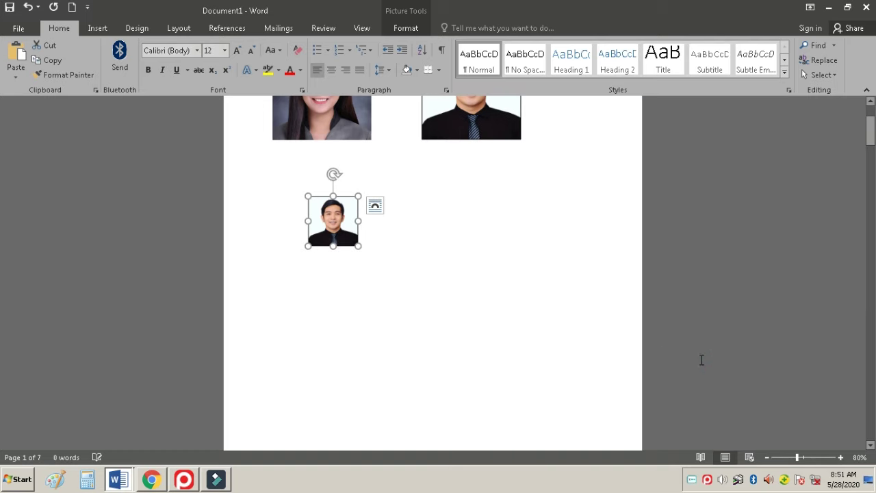
left_click(503, 245)
In the Size and Position settings of the woman's photo on page 2, turn off Lock aspect ratio and Relative to original picture size.
scroll(494, 308, "up", 2)
scroll(493, 309, "up", 2)
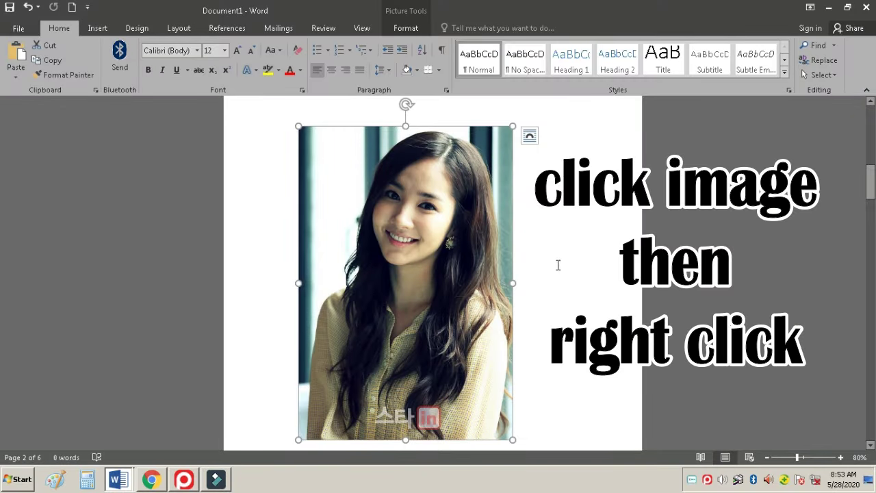
left_click(478, 217)
right_click(479, 217)
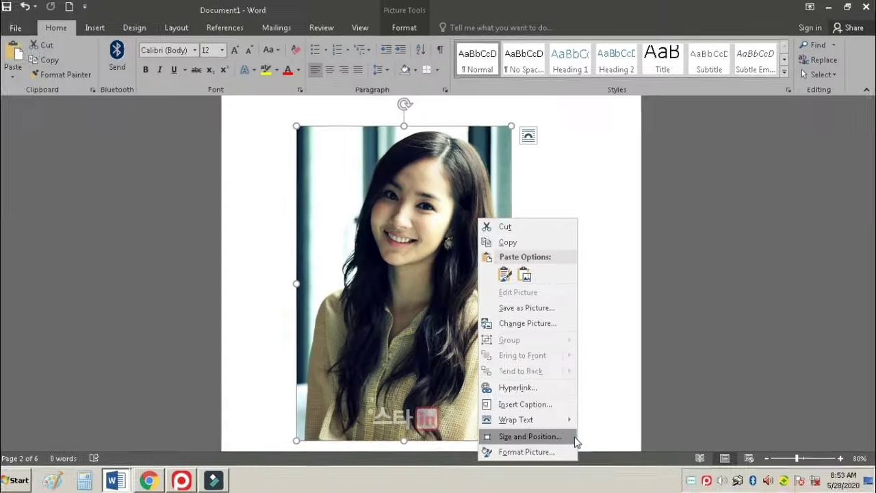
left_click(590, 263)
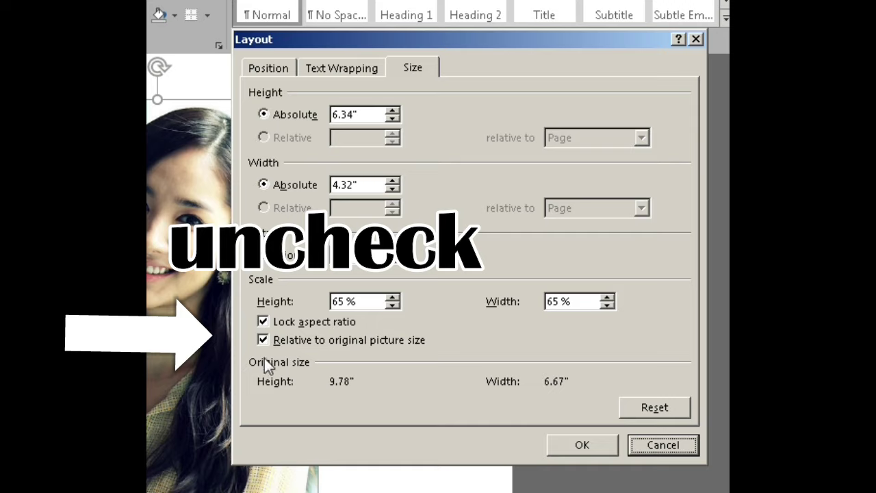
left_click(307, 325)
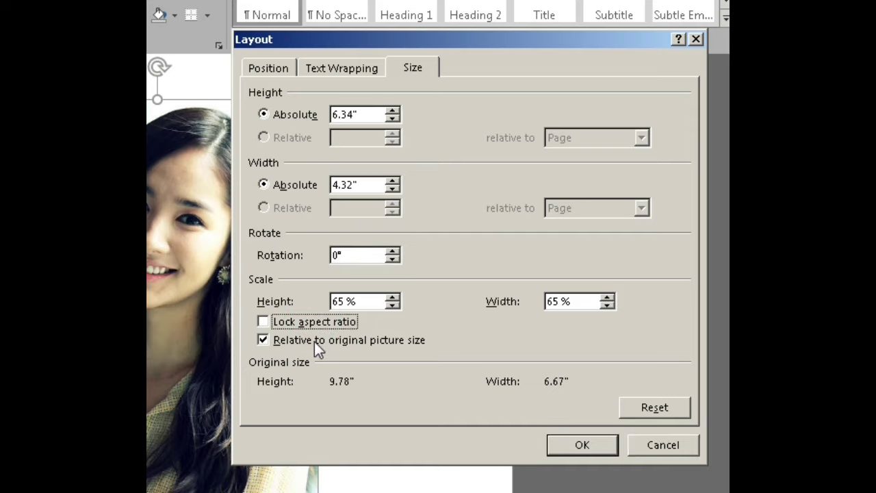
left_click(314, 341)
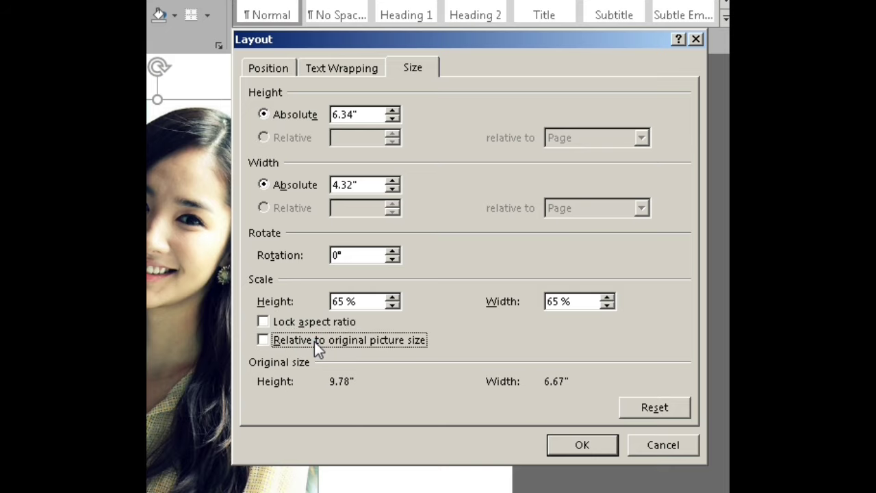
Set the woman's photo to an absolute height of 3.5" and width of 2.5", and apply the wallet size.
left_click(355, 117)
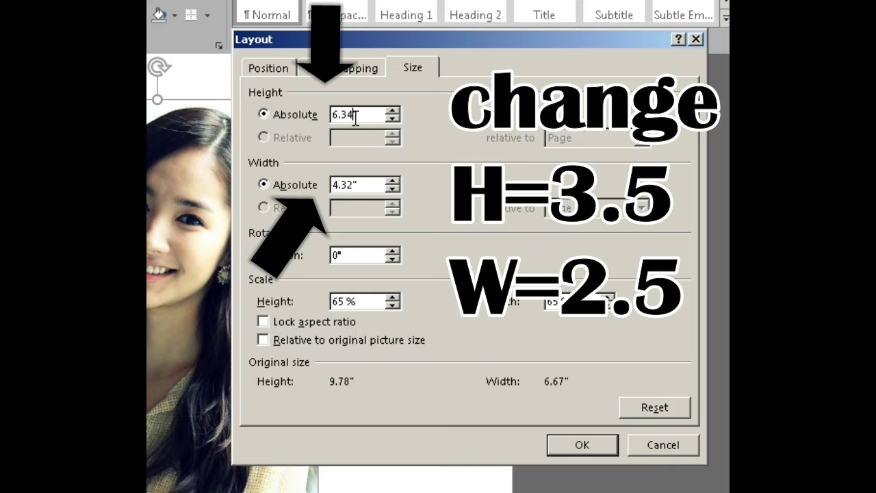
key("BackSpace")
key("BackSpace")
key("BackSpace")
key("BackSpace")
type("3.5")
left_click(352, 185)
key("BackSpace")
key("BackSpace")
key("BackSpace")
key("BackSpace")
type("2.5")
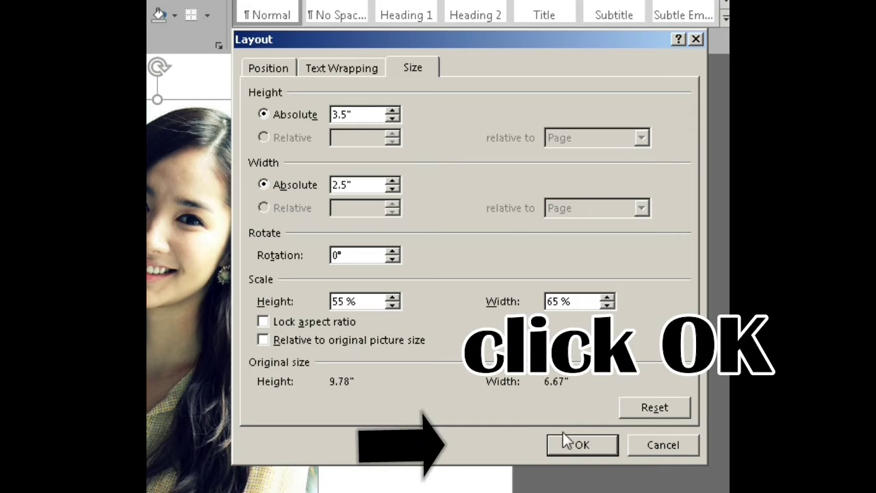
left_click(604, 450)
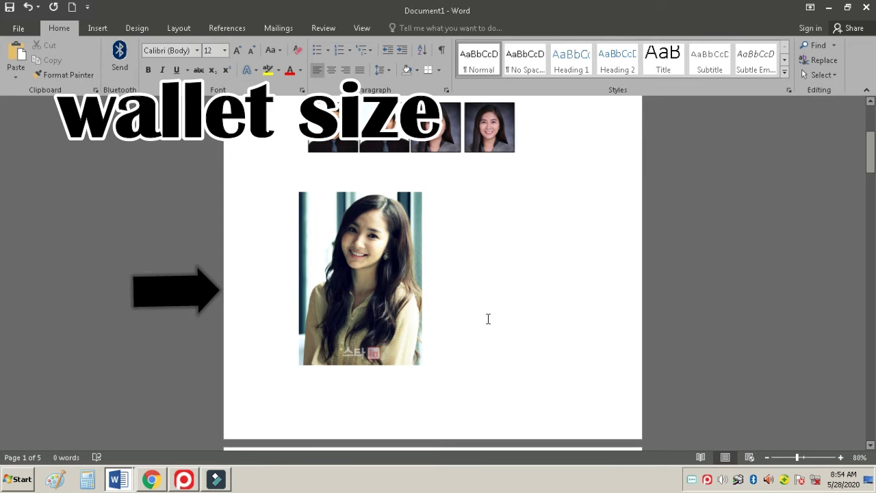
Turn off Lock aspect ratio and Relative to original picture size for the photo of the man in the dark turtleneck.
scroll(487, 318, "down", 1)
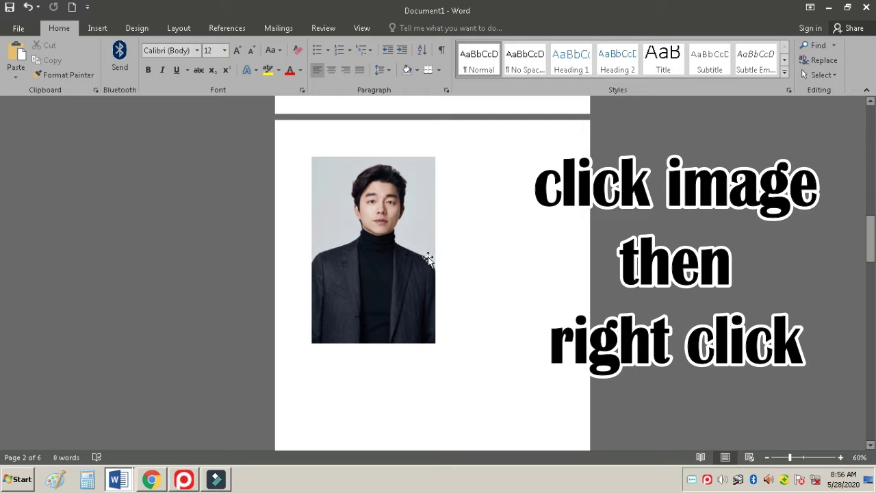
left_click(386, 225)
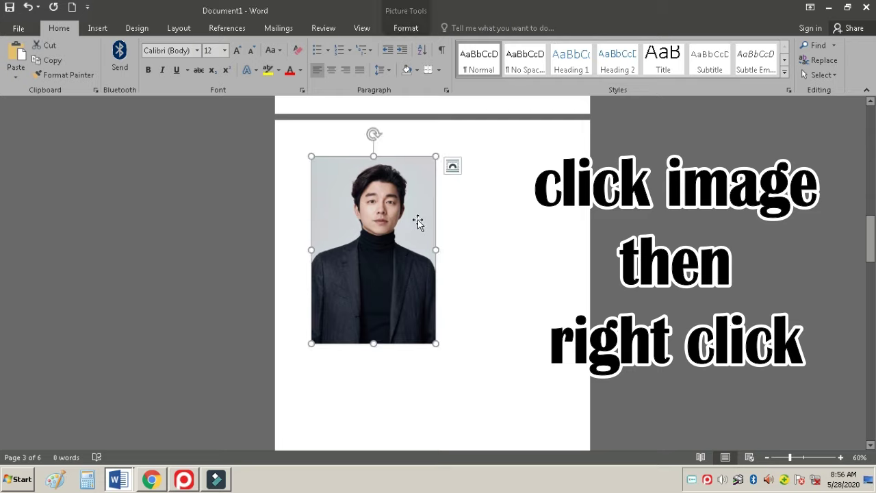
right_click(417, 222)
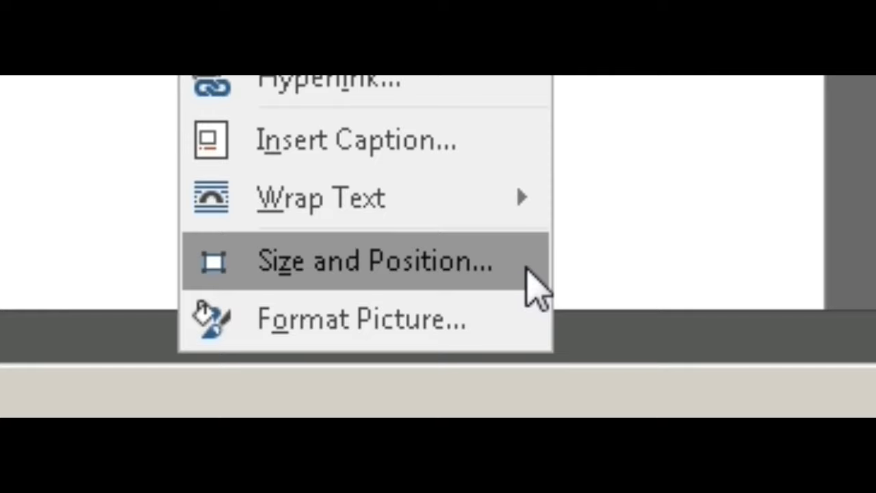
left_click(526, 269)
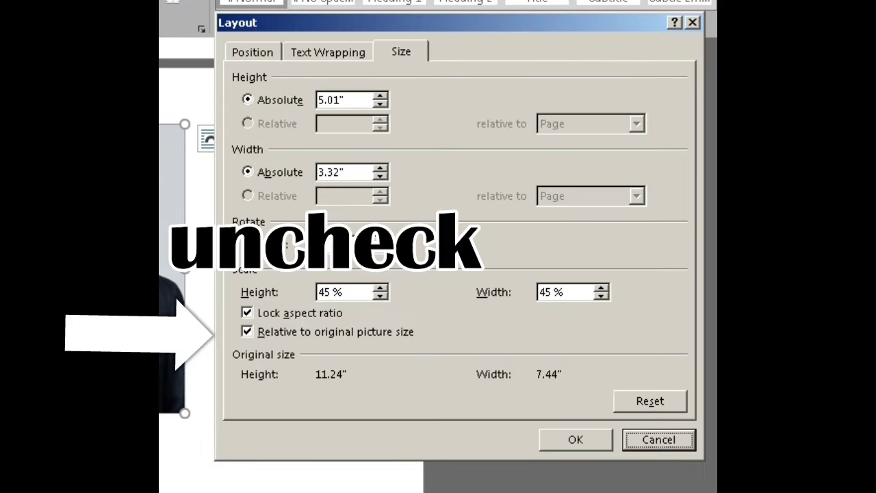
left_click(296, 312)
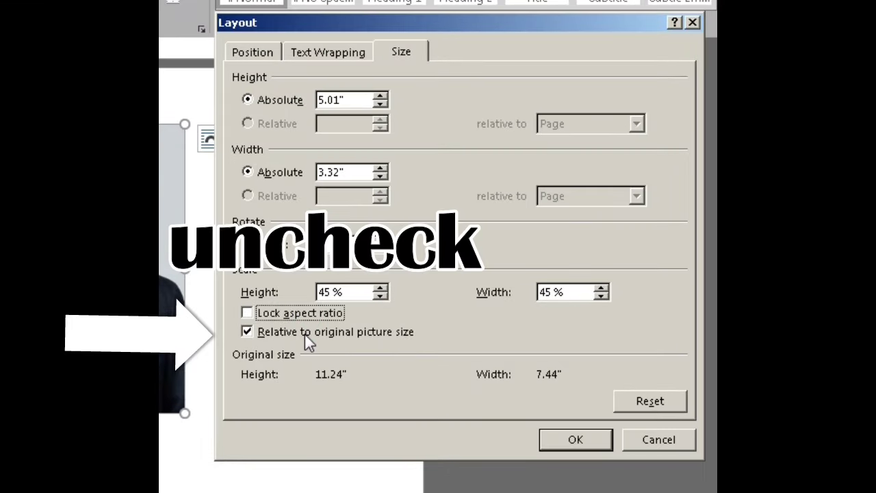
left_click(304, 332)
Set the turtleneck portrait to an absolute height of 5" and width of 3.5", apply the size and deselect the photo.
left_click(338, 102)
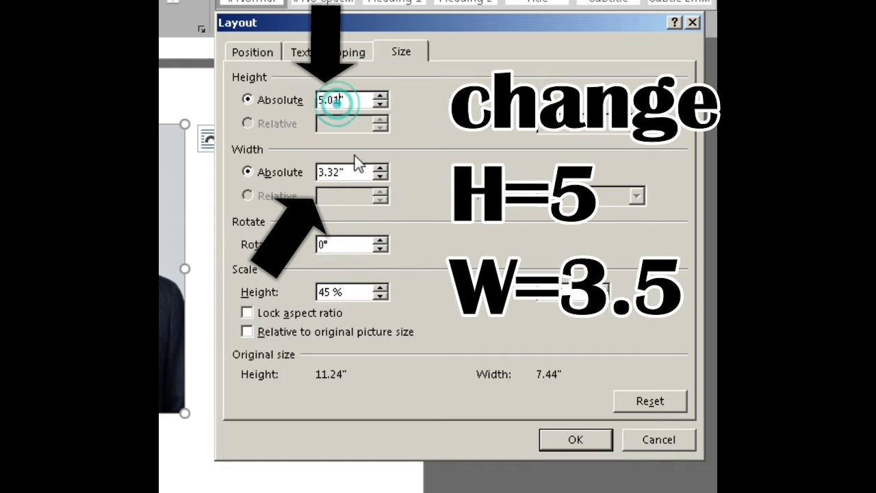
key("BackSpace")
key("BackSpace")
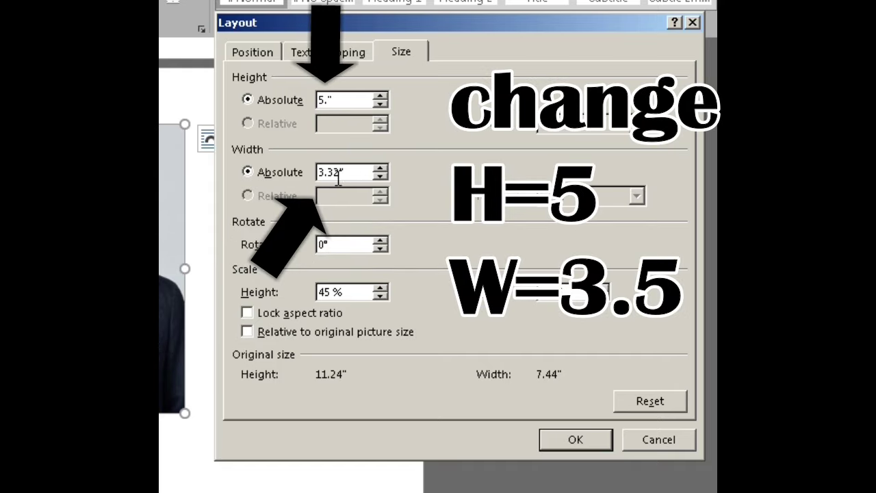
left_click(340, 173)
key("BackSpace")
key("BackSpace")
type("5")
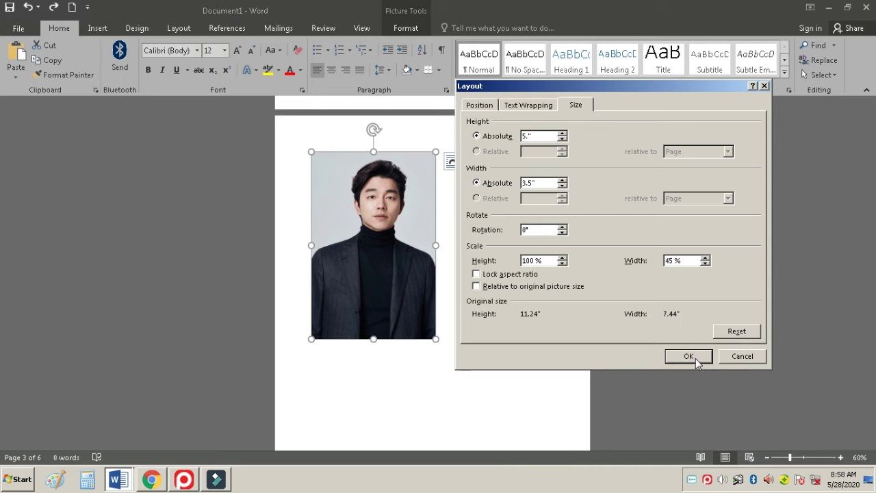
left_click(586, 438)
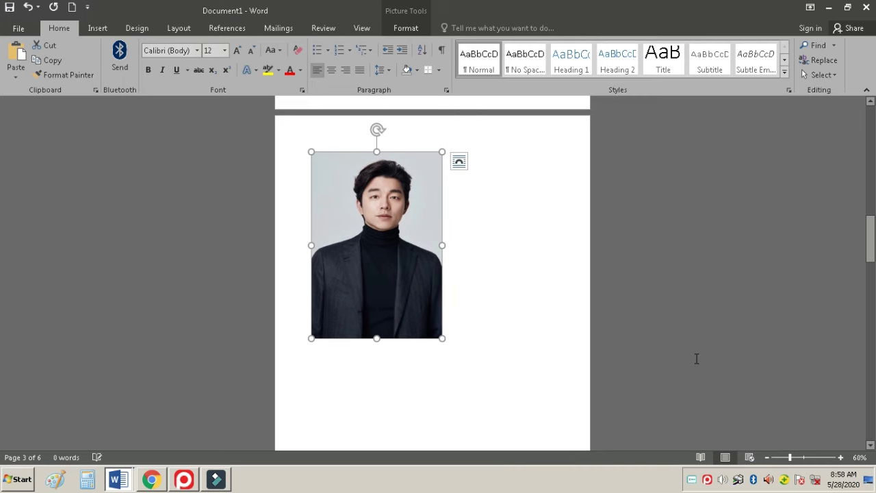
left_click(521, 249)
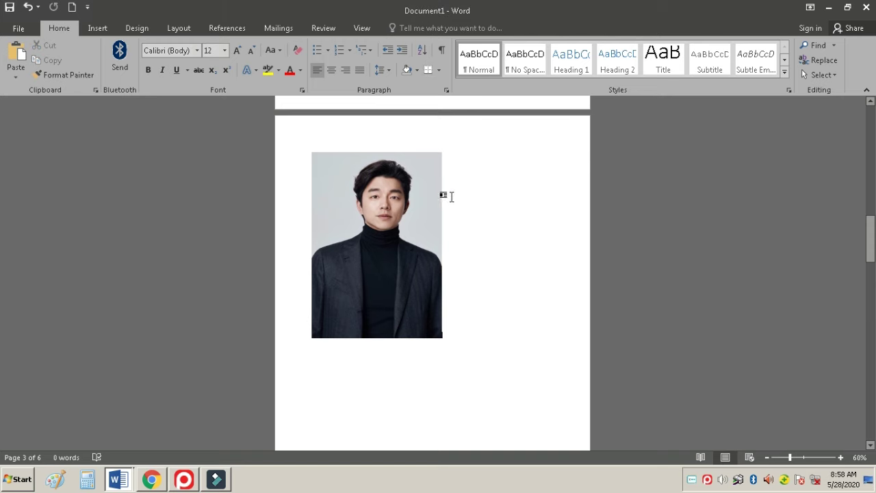
In the group photo's Size and Position settings, turn off Lock aspect ratio and Relative to original picture size.
scroll(513, 274, "down", 1)
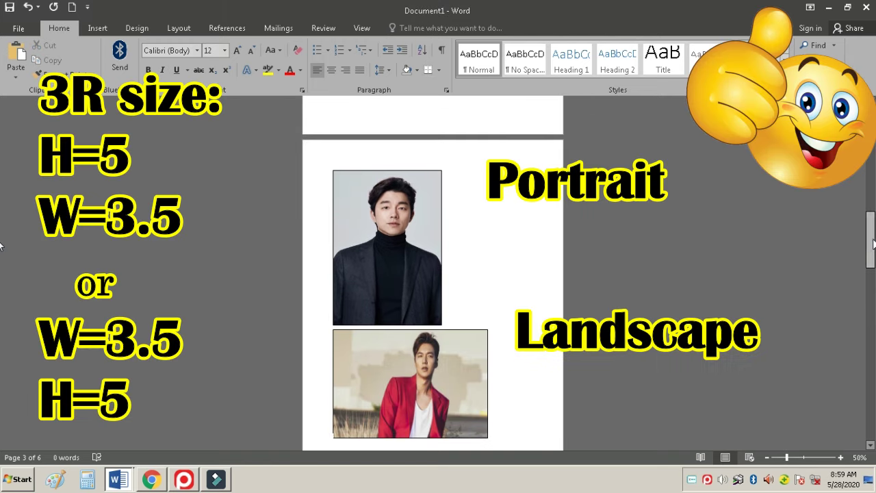
left_click_drag(873, 242, 873, 251)
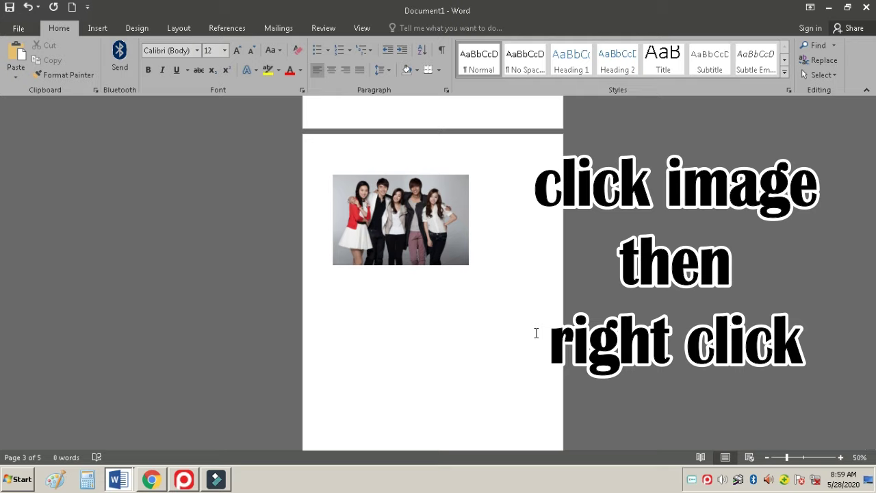
left_click(458, 183)
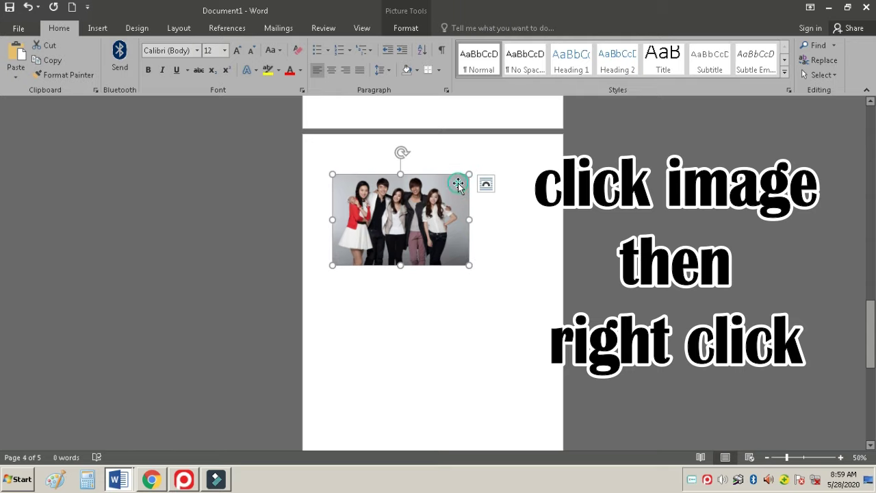
right_click(457, 183)
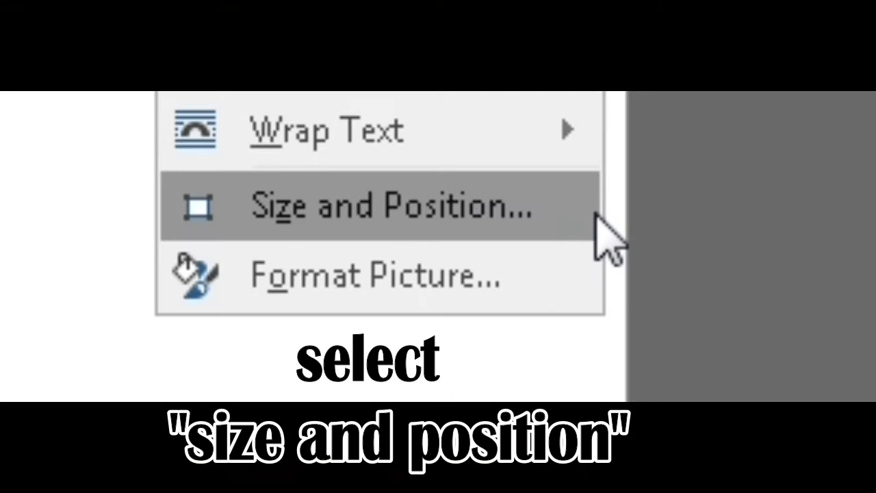
left_click(596, 215)
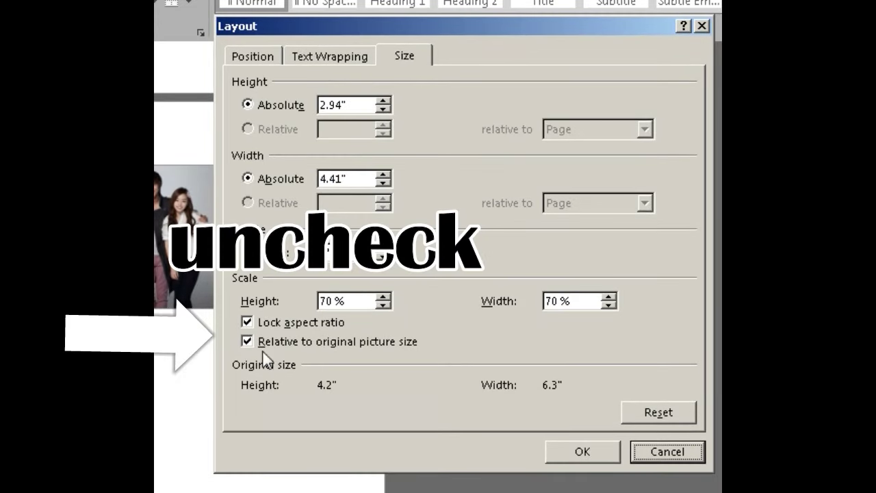
left_click(286, 328)
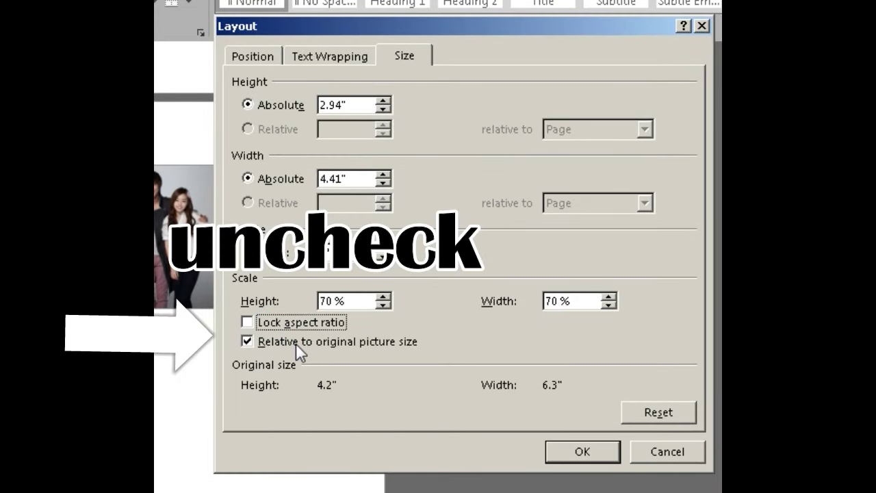
left_click(296, 344)
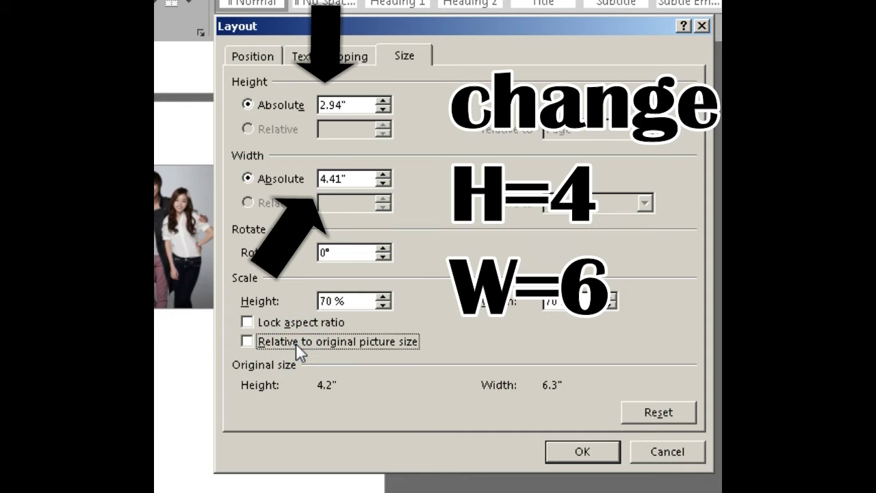
Set the group photo to an absolute height of 4" and width of 6", apply the size and deselect the photo.
left_click(340, 105)
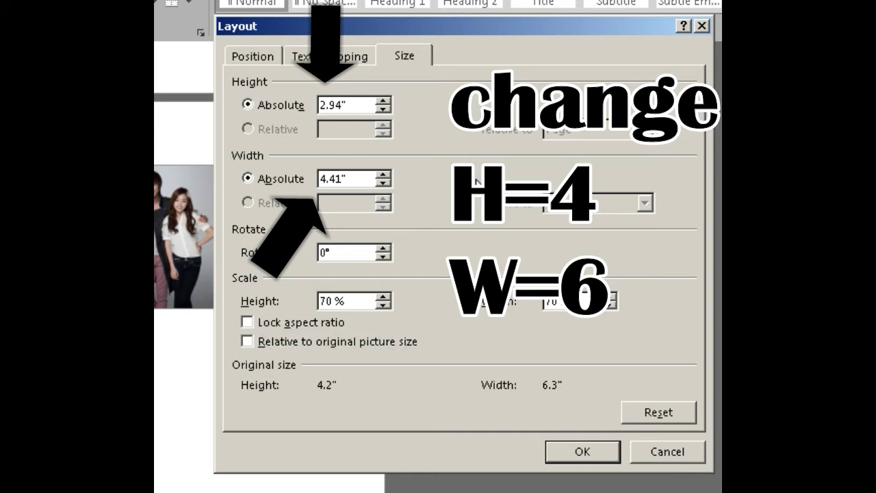
key("BackSpace")
key("BackSpace")
key("BackSpace")
key("BackSpace")
key("Delete")
type("4\"")
left_click(337, 178)
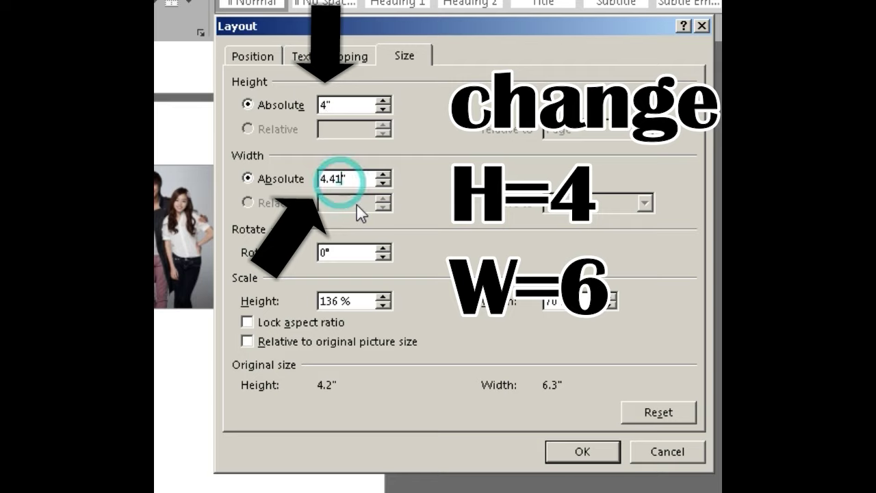
key("BackSpace")
key("BackSpace")
key("BackSpace")
key("BackSpace")
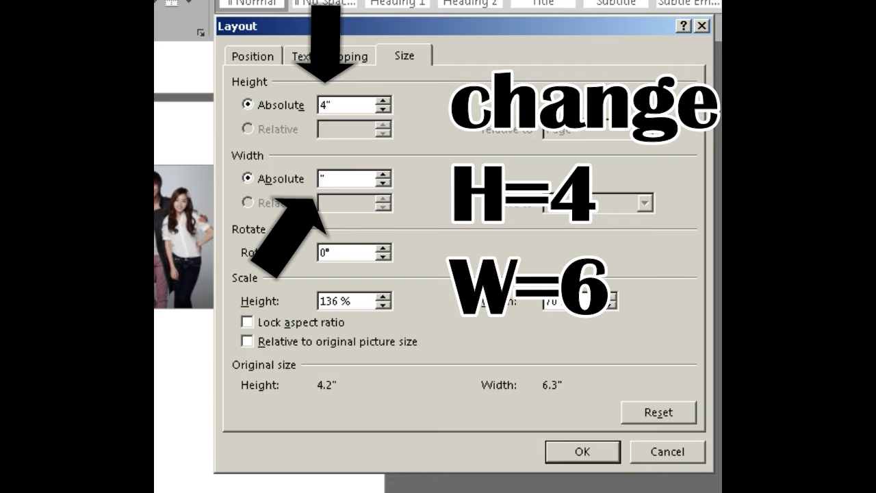
type("6")
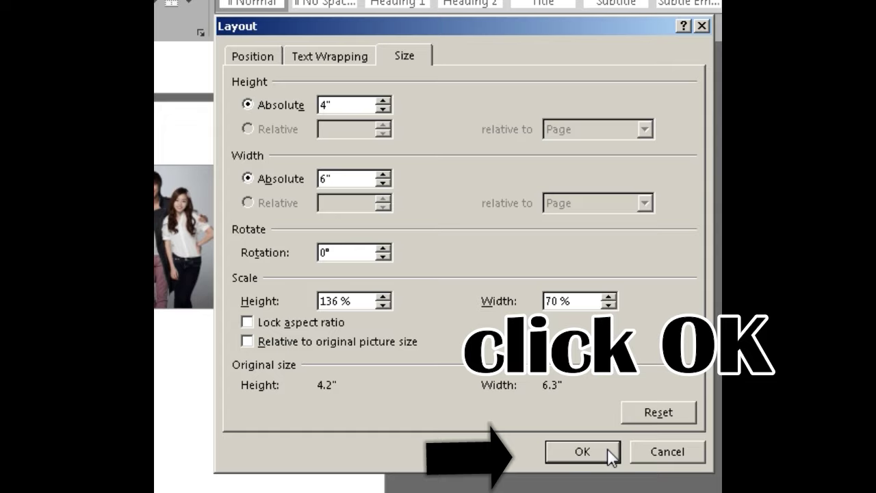
left_click(608, 455)
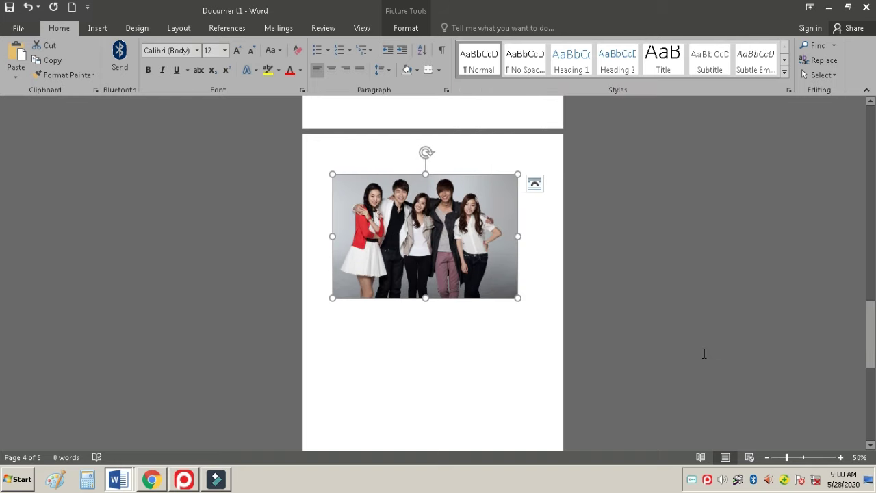
left_click(552, 251)
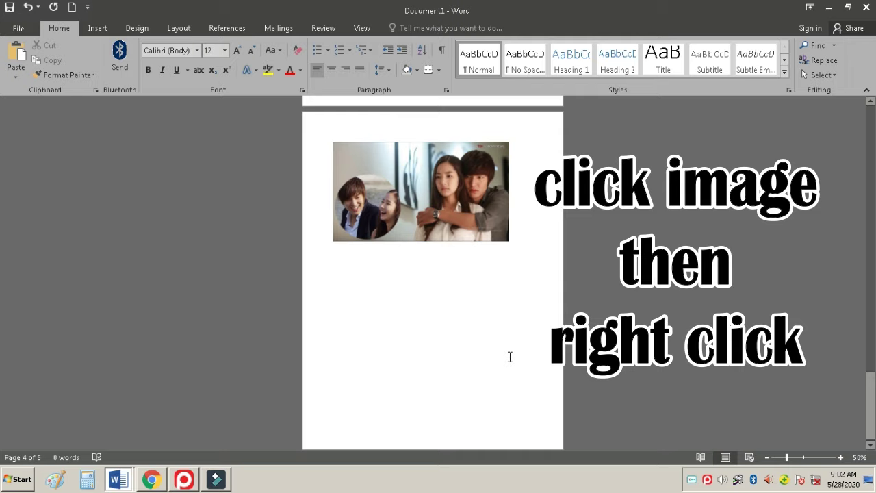
Turn off Lock aspect ratio and Relative to original picture size for the couple's photo on page 5.
left_click(494, 165)
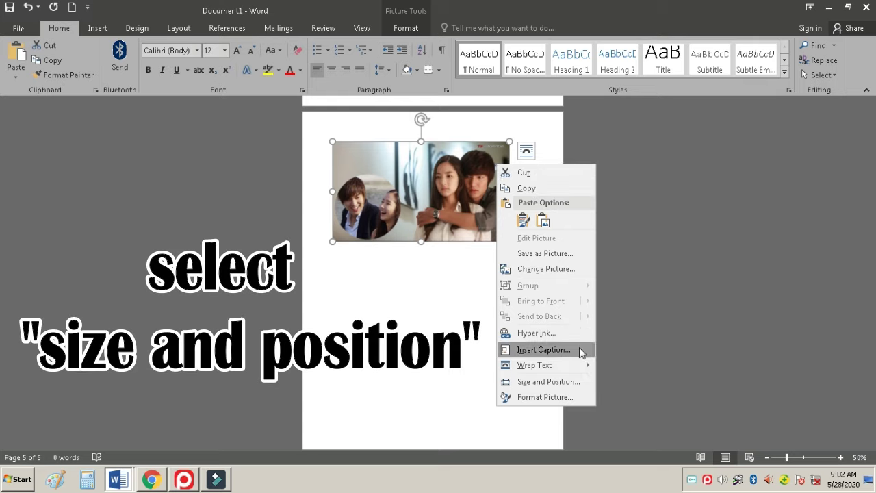
left_click(595, 380)
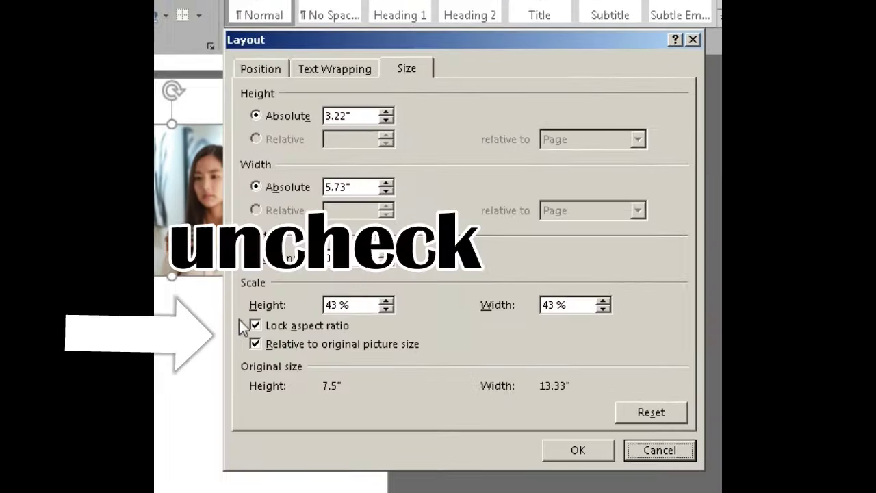
left_click(428, 286)
left_click(429, 305)
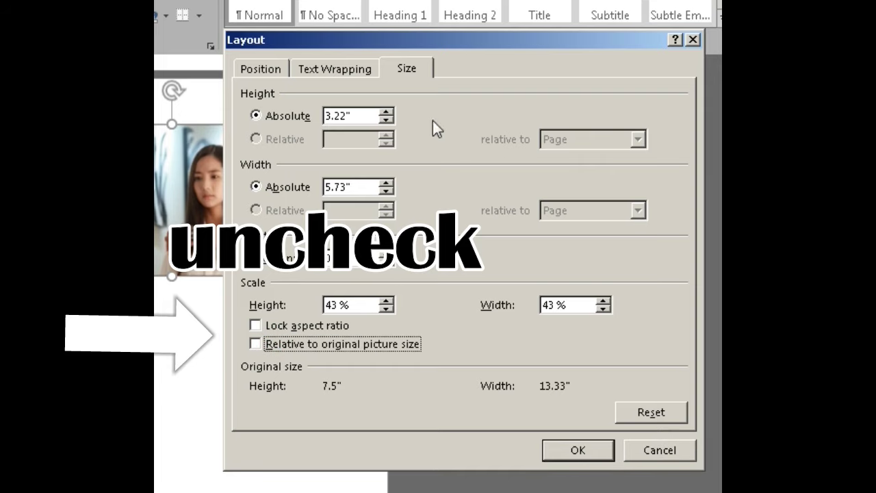
Set the couple's photo to an absolute height of 5" and width of 7", apply the size and deselect the photo.
left_click(352, 116)
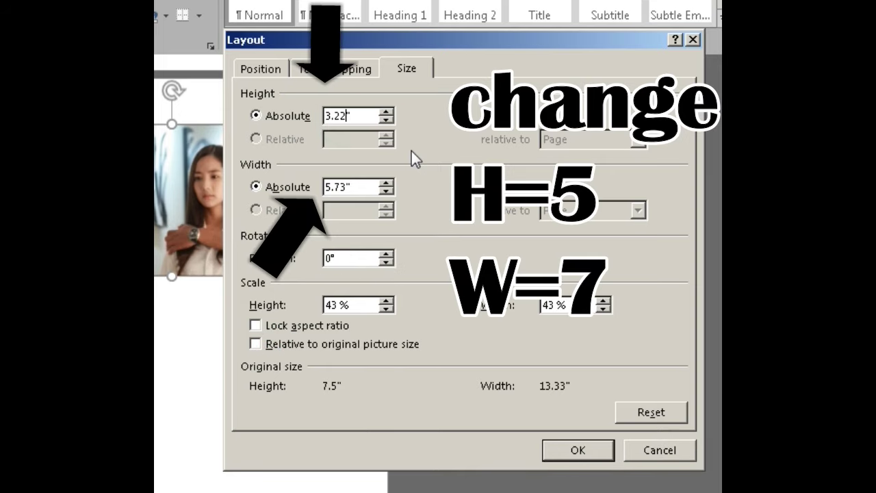
key("BackSpace")
key("BackSpace")
key("BackSpace")
key("BackSpace")
type("5")
left_click(347, 191)
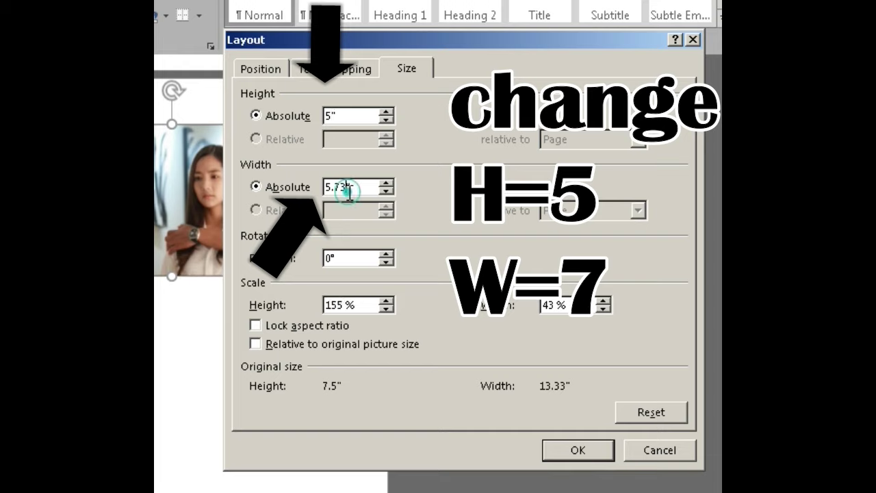
key("BackSpace")
key("BackSpace")
key("BackSpace")
key("BackSpace")
type("7")
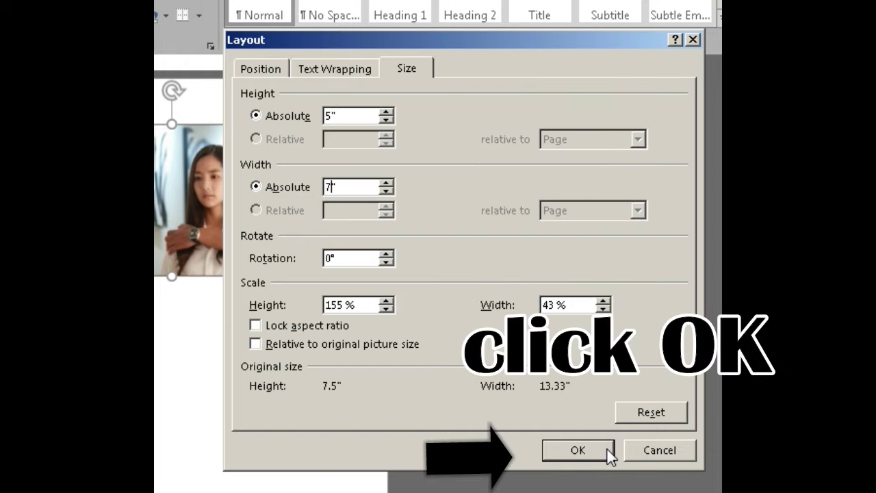
left_click(609, 452)
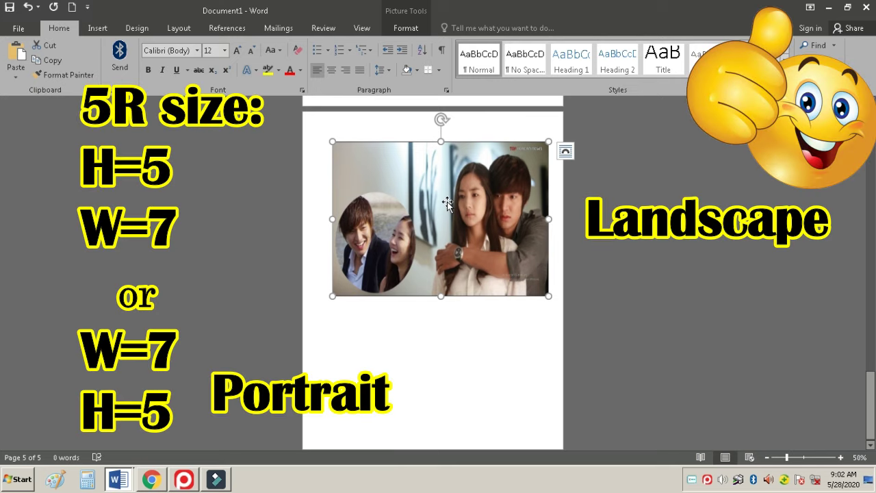
left_click(327, 203)
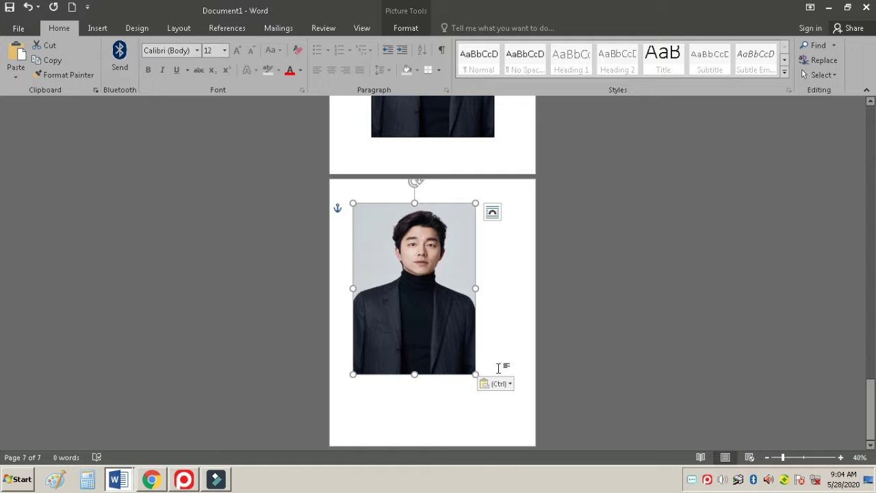
Move the pasted turtleneck portrait on page 7 flush into the upper-left corner of the page.
scroll(498, 369, "down", 1)
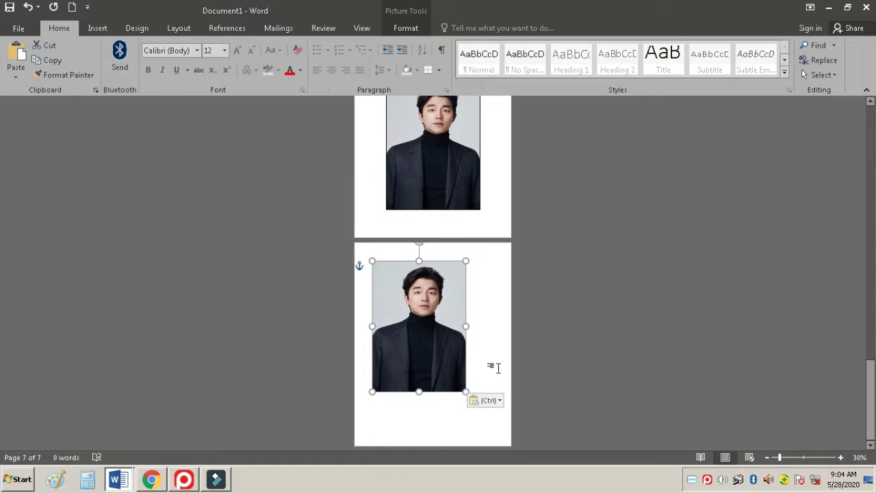
left_click_drag(871, 406, 871, 406)
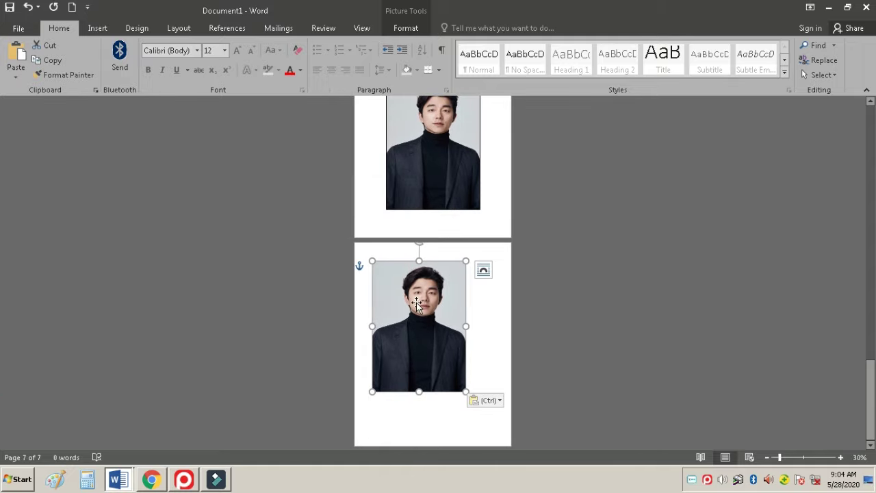
left_click_drag(408, 293, 390, 275)
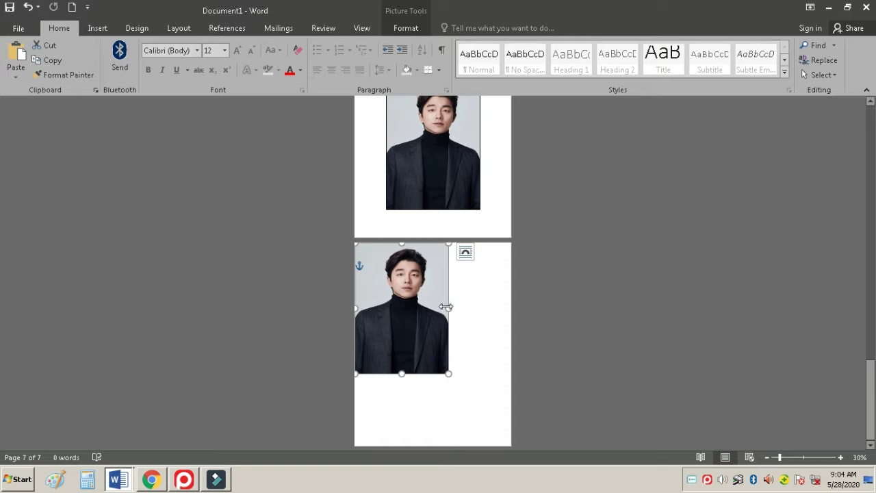
Stretch the page 7 portrait to the page's right and bottom edges so it fills the sheet, and deselect it.
left_click_drag(448, 308, 510, 309)
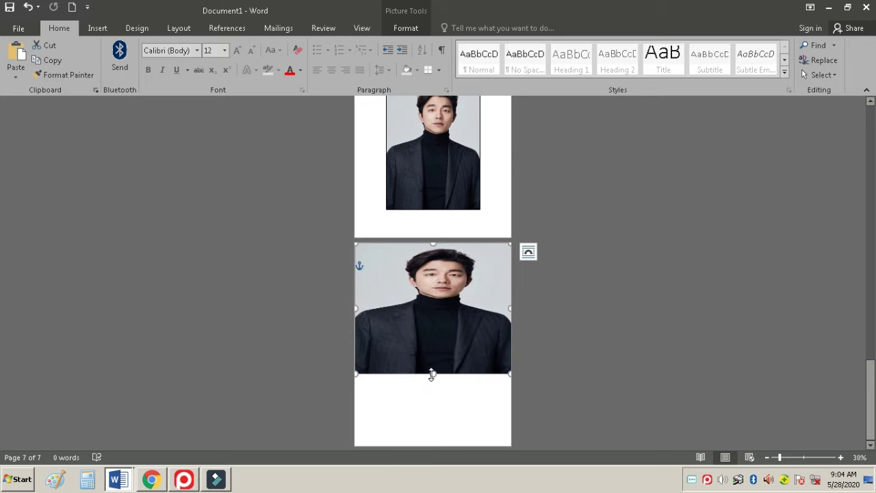
left_click_drag(433, 373, 445, 445)
left_click(602, 365)
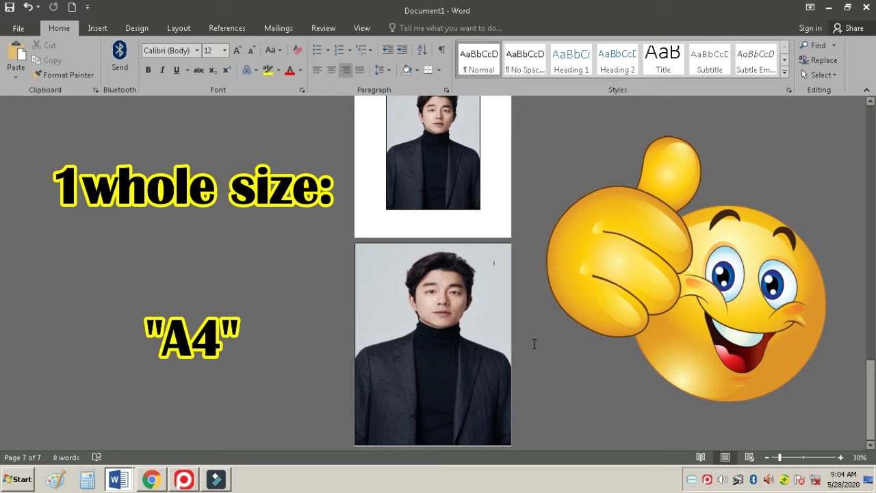
Extend the full-page portrait's bottom edge slightly to meet the page's lower edge, and deselect it.
left_click(502, 294)
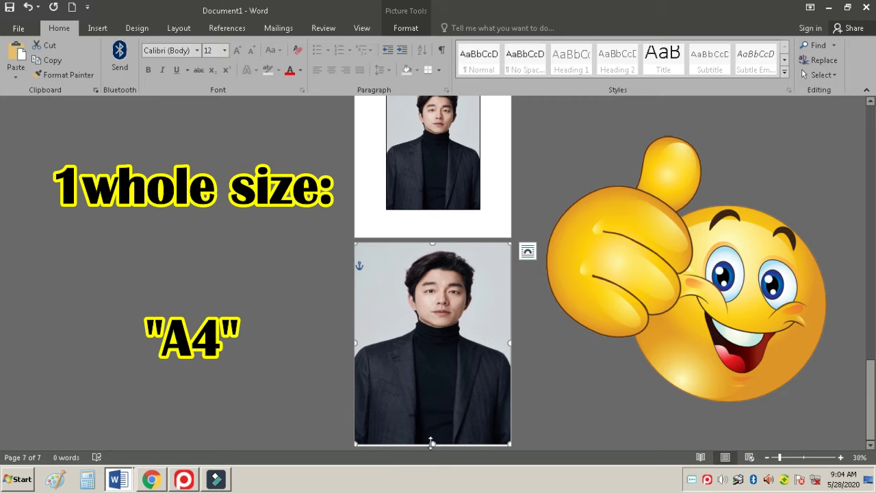
left_click_drag(431, 443, 425, 447)
left_click(571, 389)
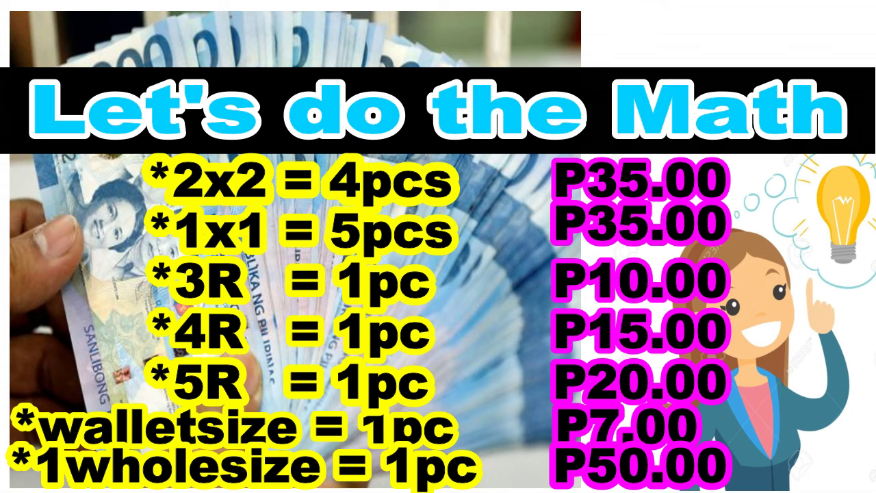